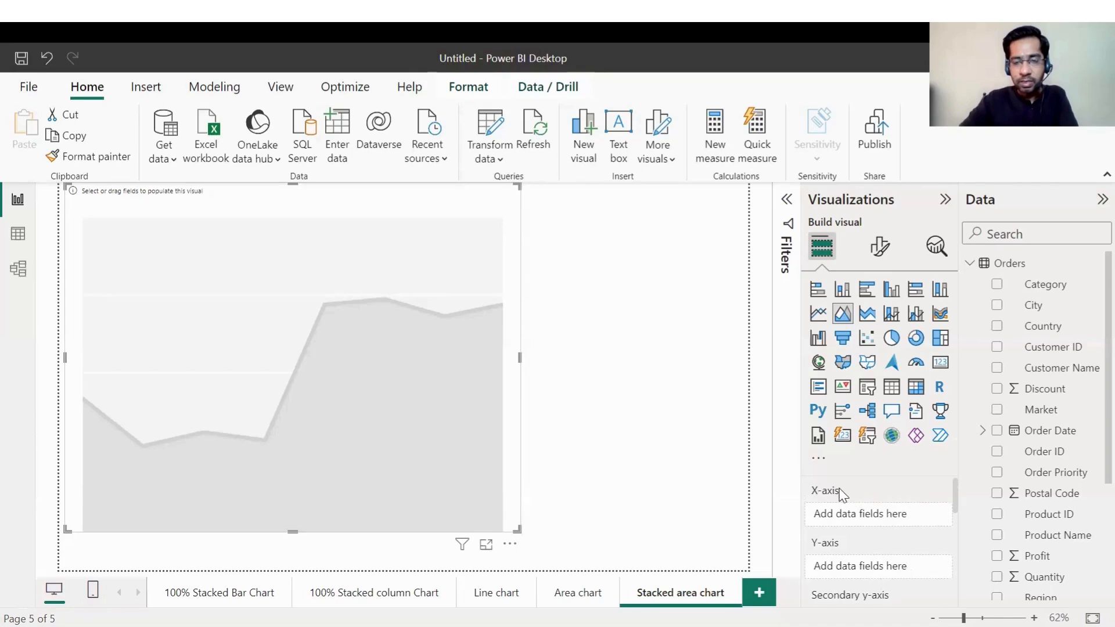
Review the field wells available for the empty area chart, from the X-axis down to the tooltips
scroll(872, 530, down, 3)
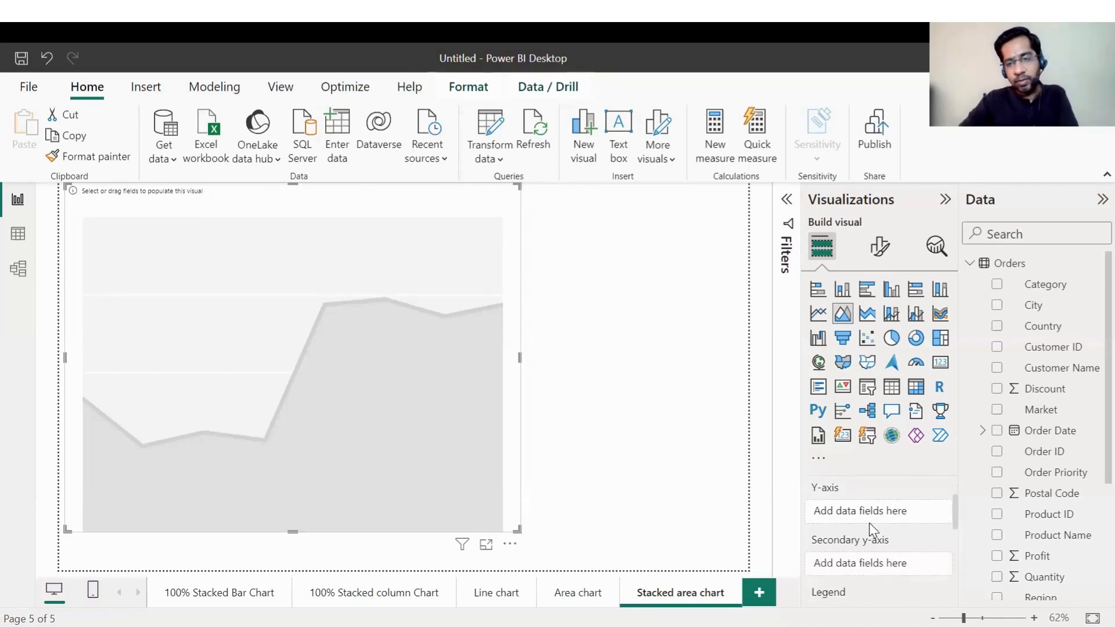
scroll(912, 520, down, 4)
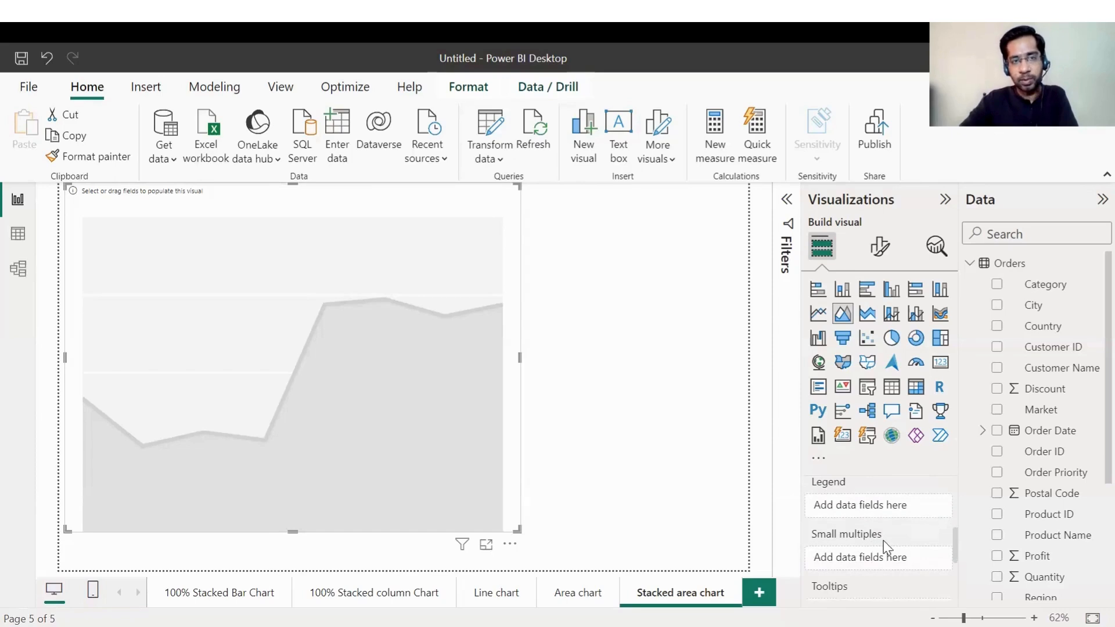
scroll(882, 549, up, 5)
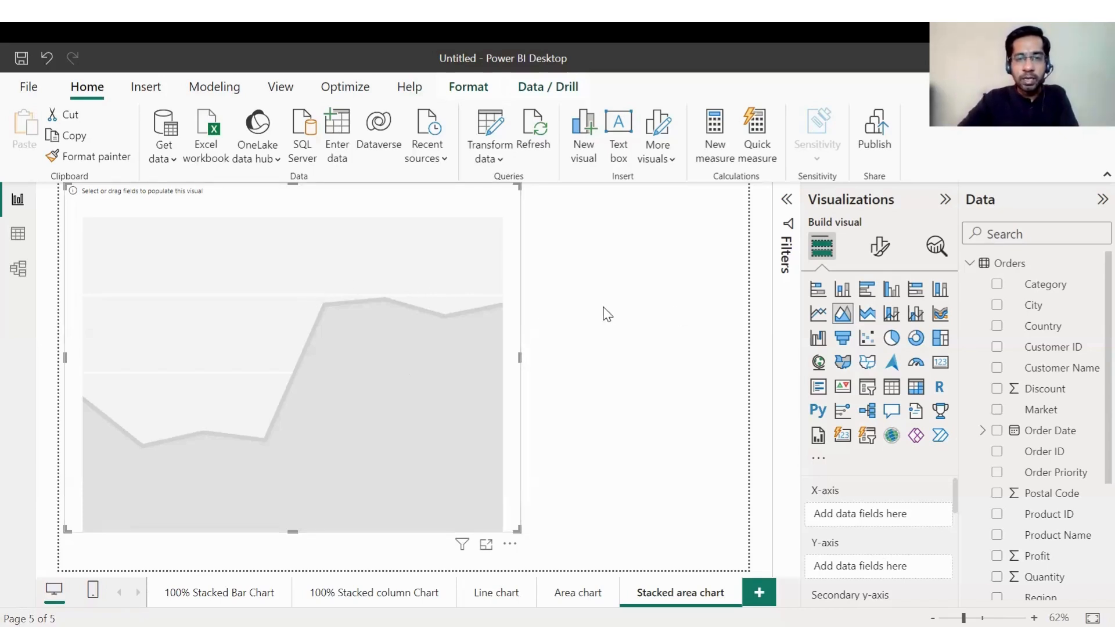
click(548, 312)
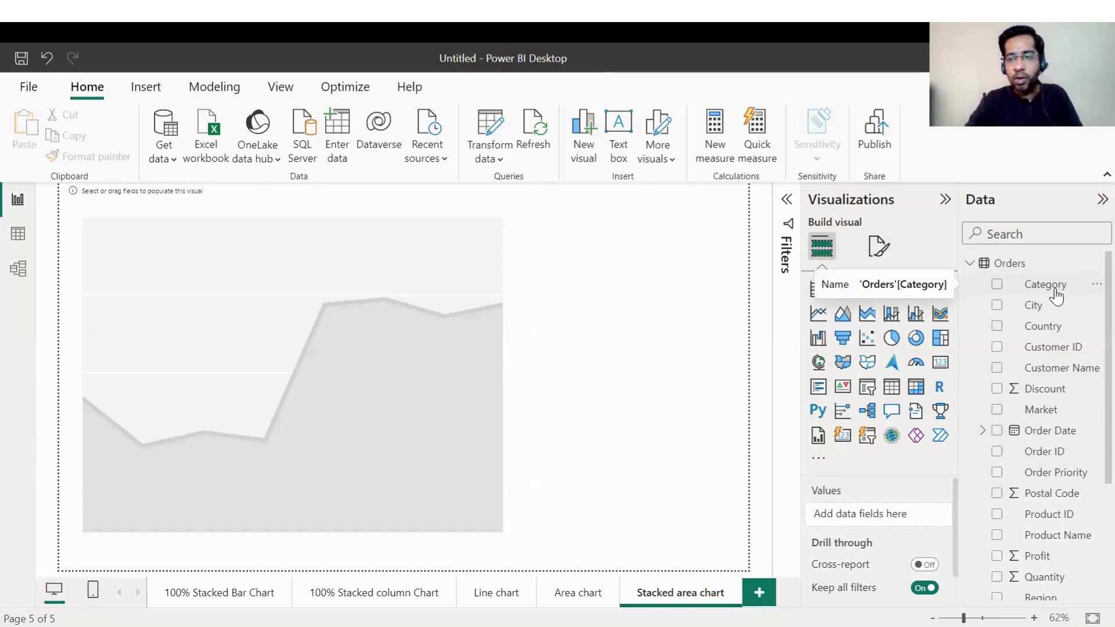
Plot Sales by Order Date in the empty area chart and enlarge the visual on the page
scroll(1033, 398, down, 1)
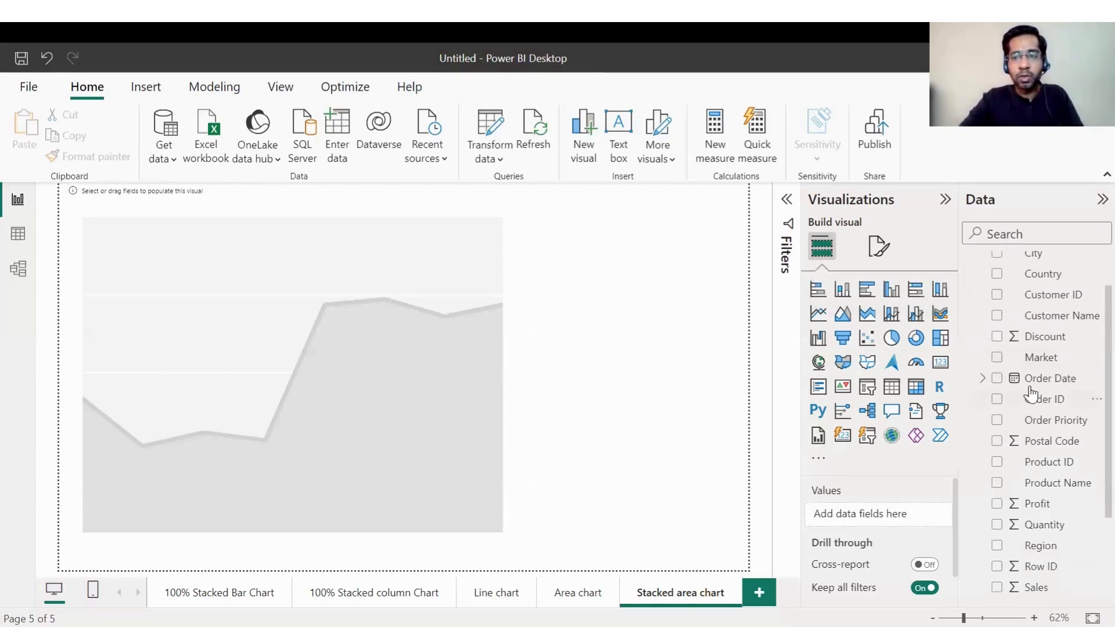
scroll(1042, 401, down, 2)
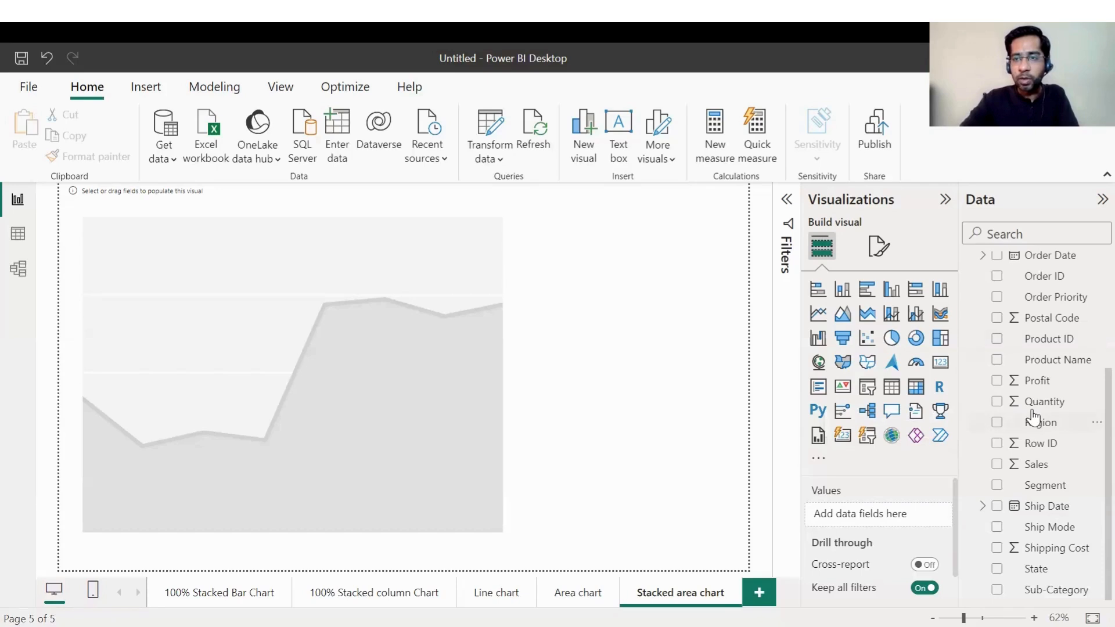
scroll(1010, 406, up, 2)
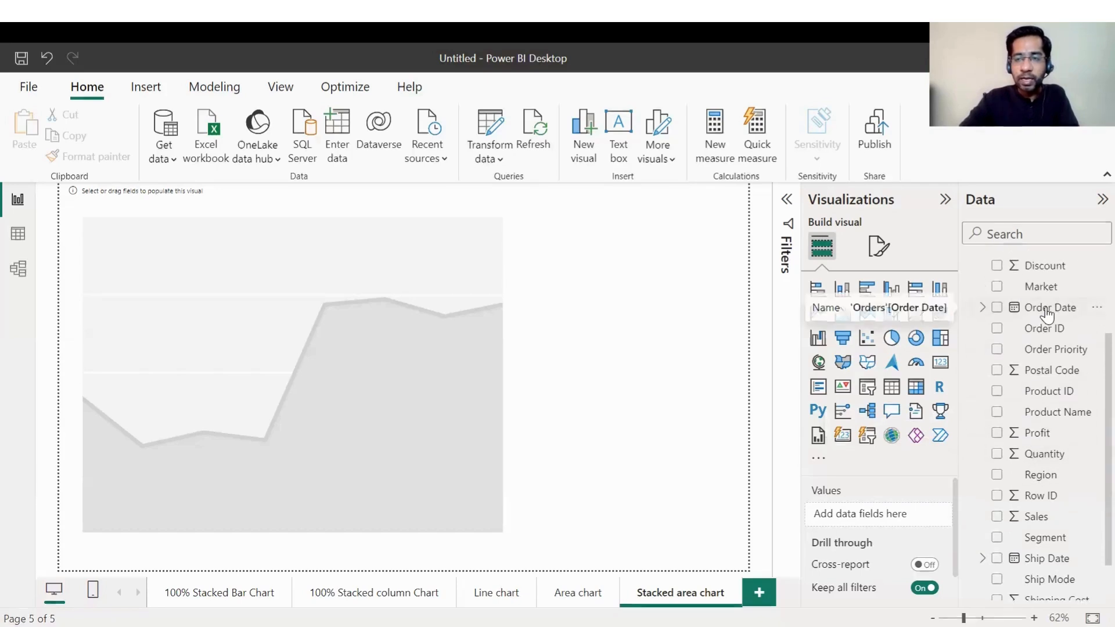
drag(1041, 319, 324, 391)
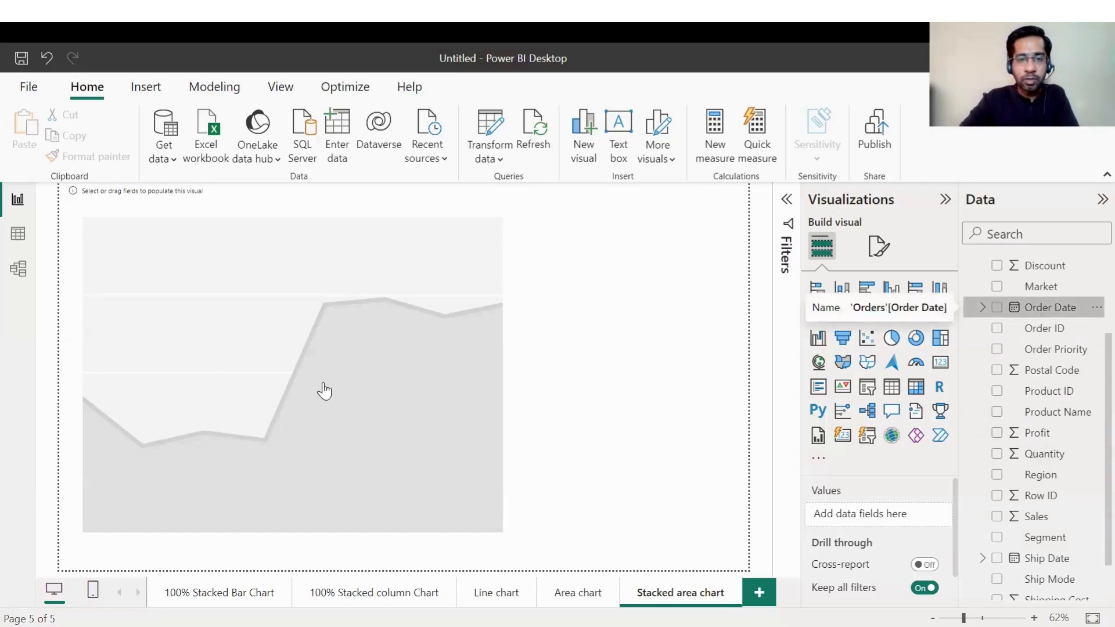
drag(518, 526, 636, 544)
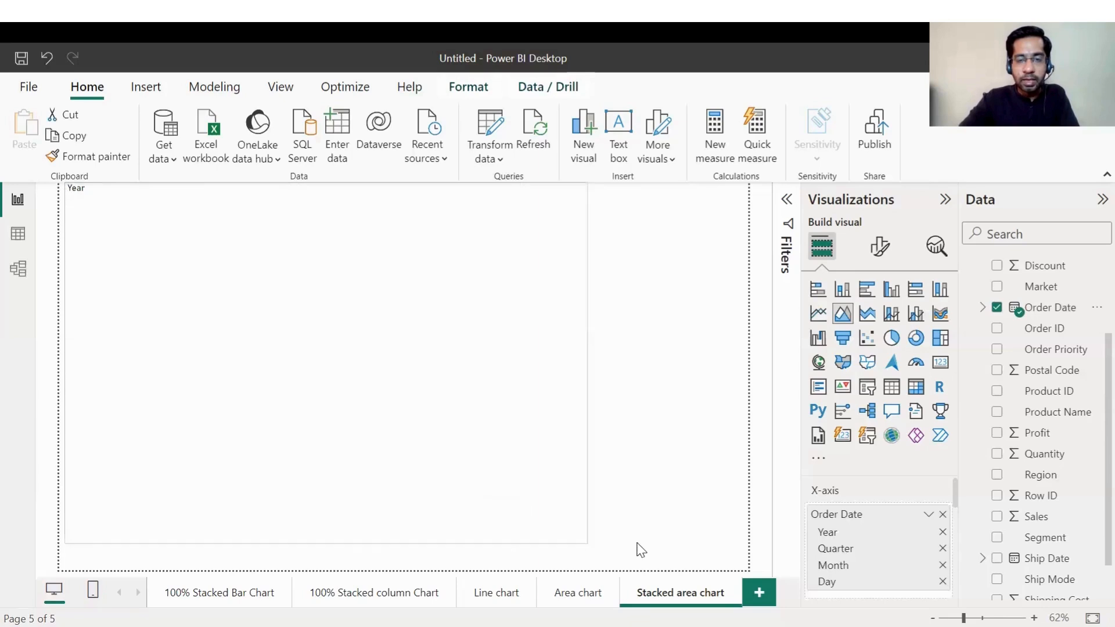
scroll(1067, 471, down, 2)
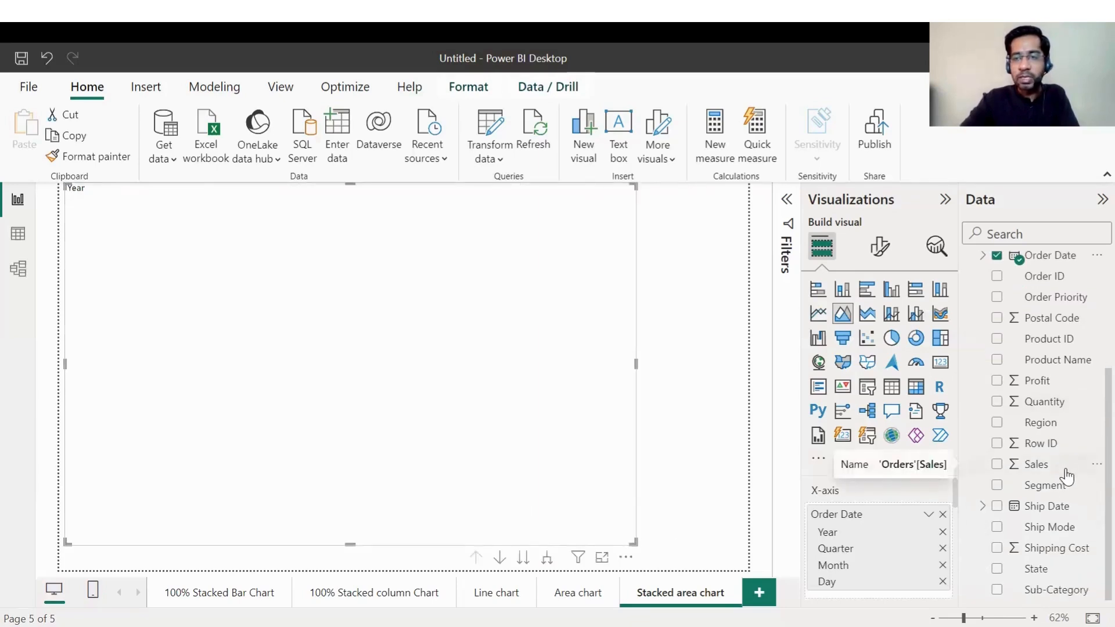
drag(1040, 471, 404, 327)
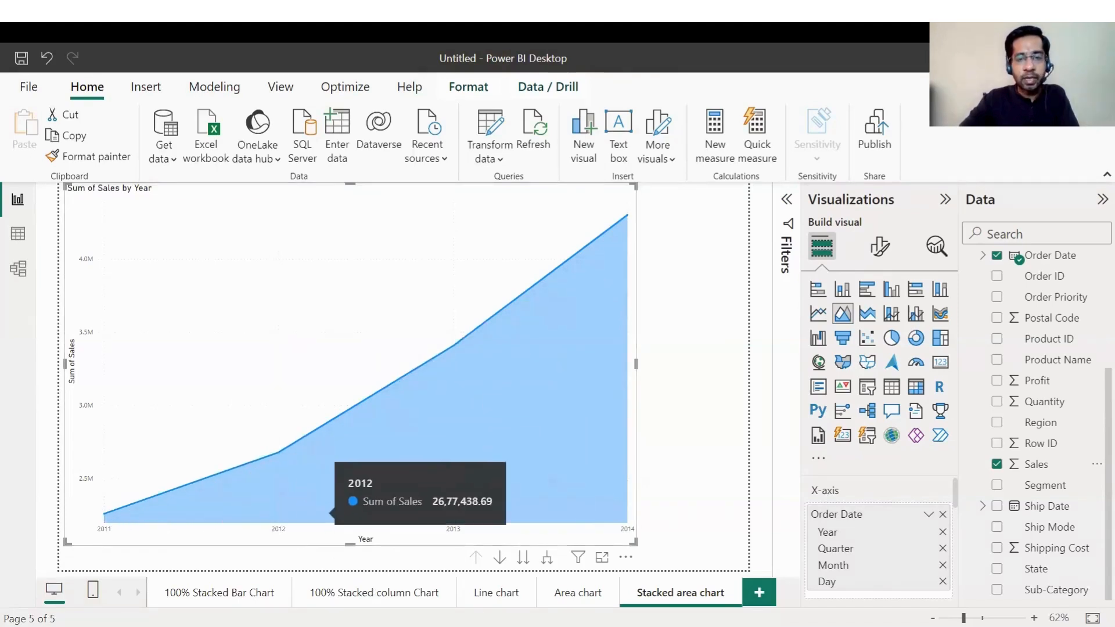
On the Line chart page, insert a line chart of Sales by Order Date and enlarge it to fill most of the page
click(497, 603)
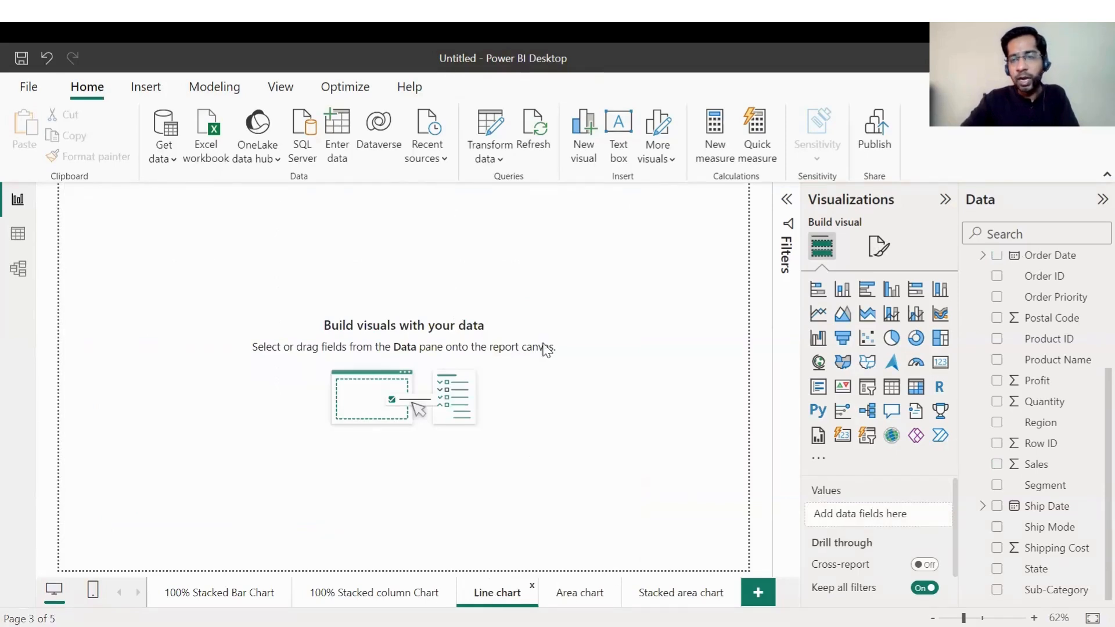
click(817, 317)
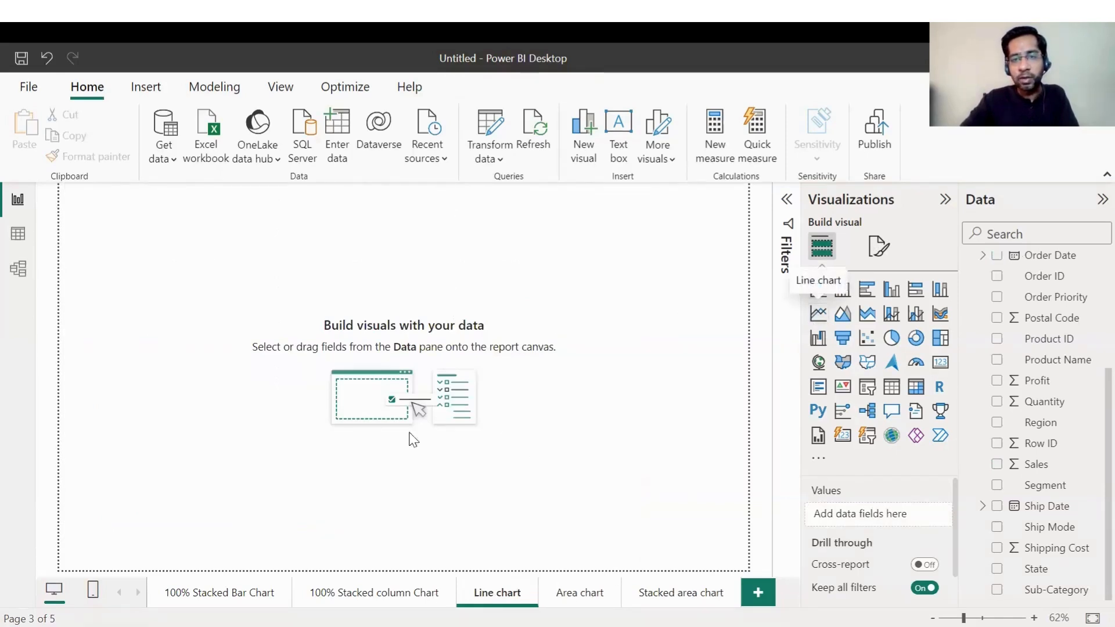
drag(212, 330, 592, 535)
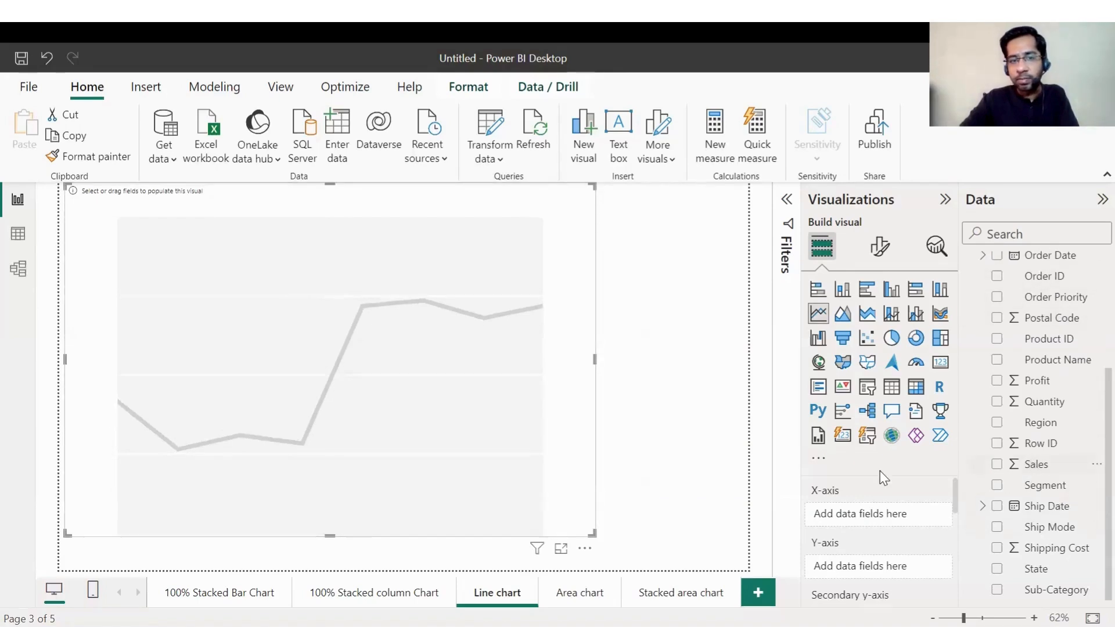
drag(592, 534, 683, 549)
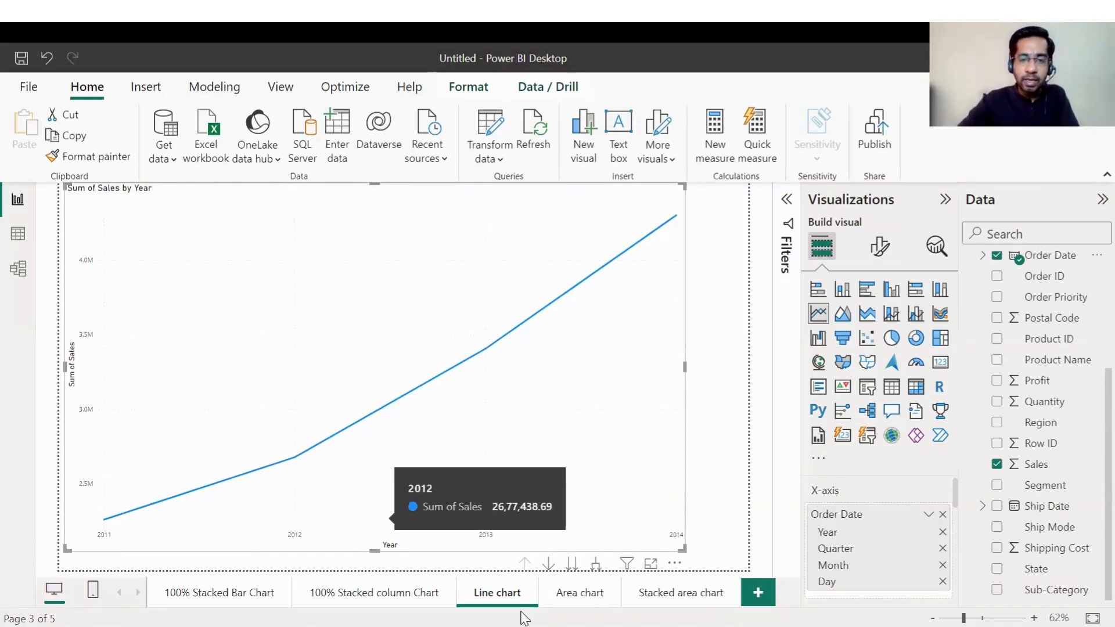
Copy the Sales area chart from the Stacked area chart page onto the Area chart page
click(581, 595)
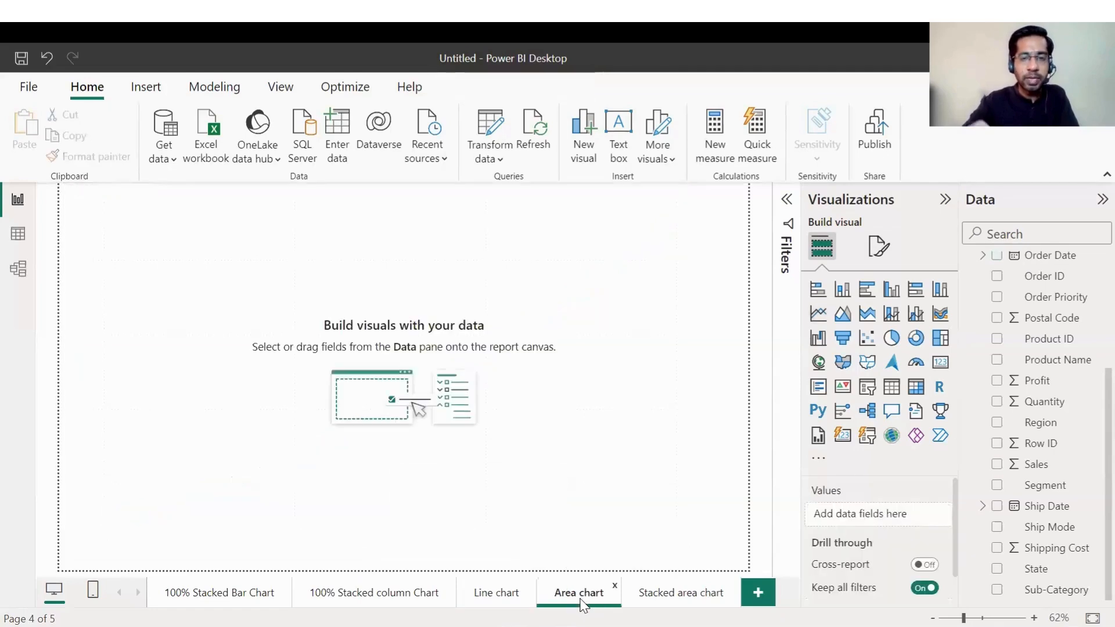
click(650, 604)
click(509, 440)
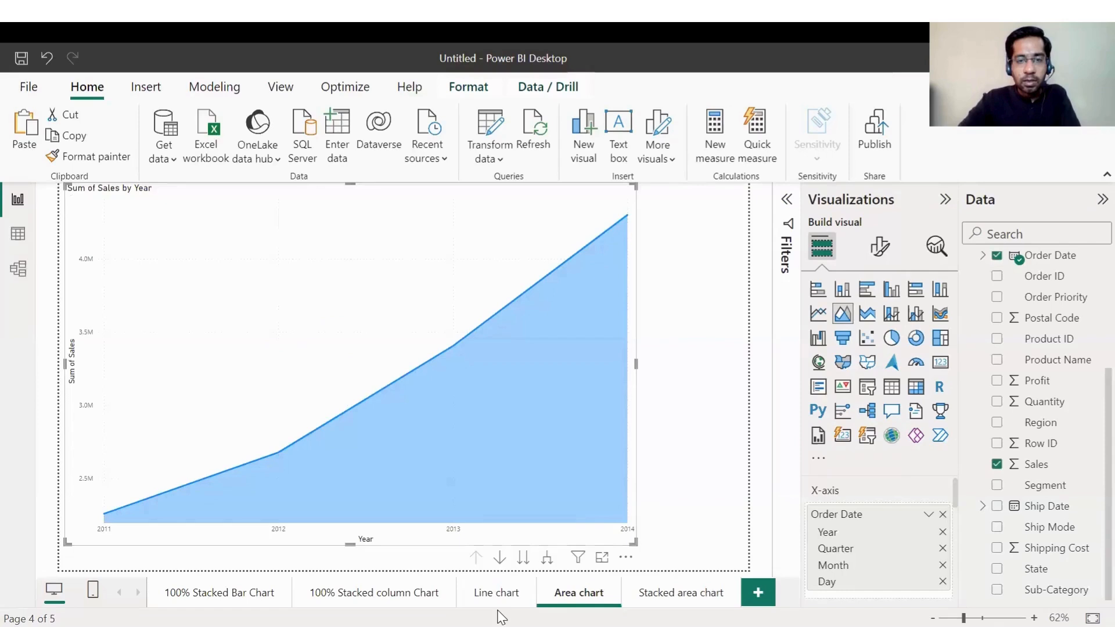
Compare the line chart with the area chart of the same yearly sales on their two pages
click(498, 594)
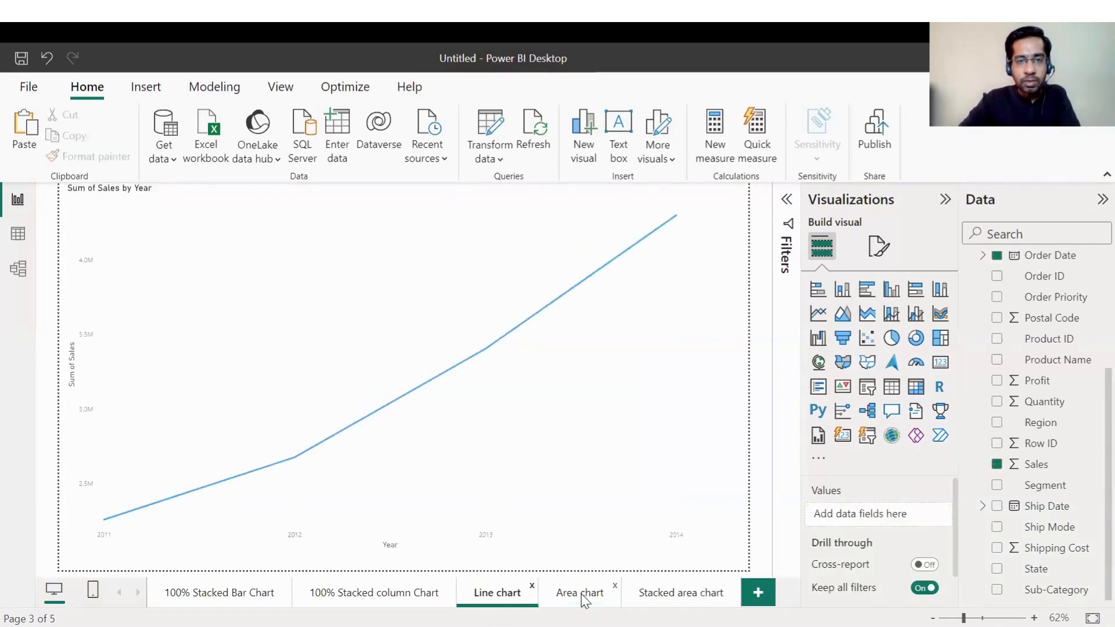
click(581, 598)
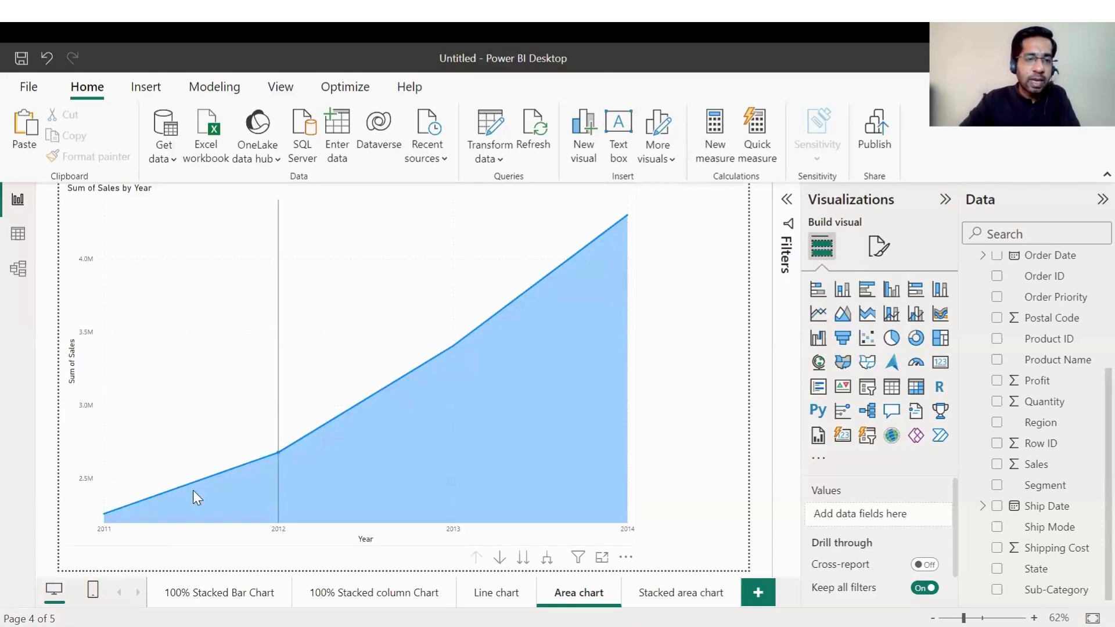
mouse_move(202, 512)
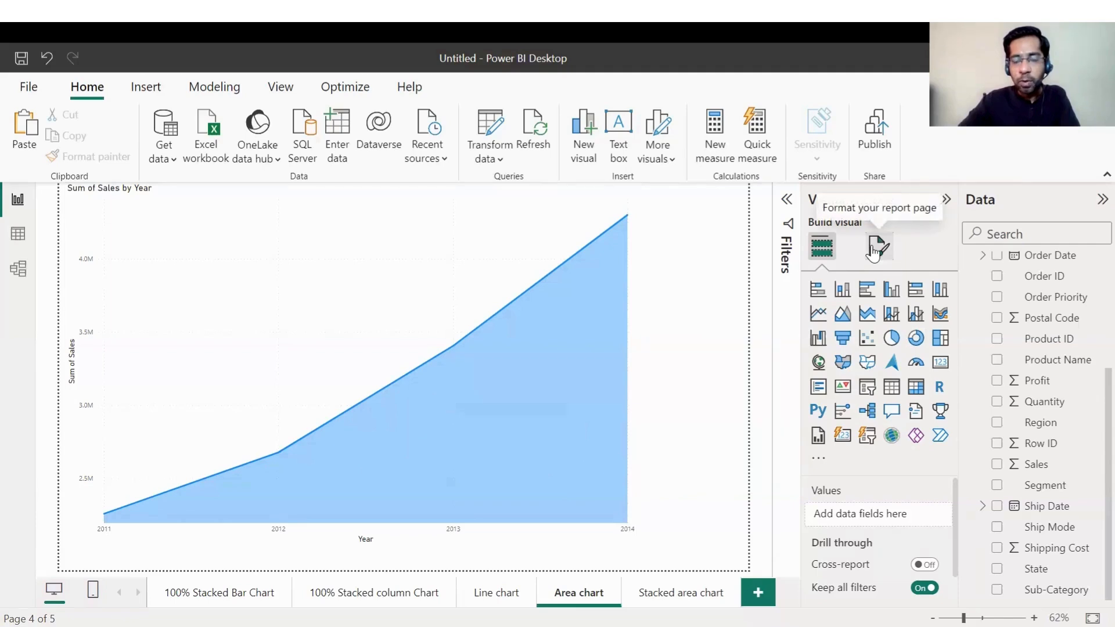
Turn on data labels and markers for the Sales area chart
click(452, 397)
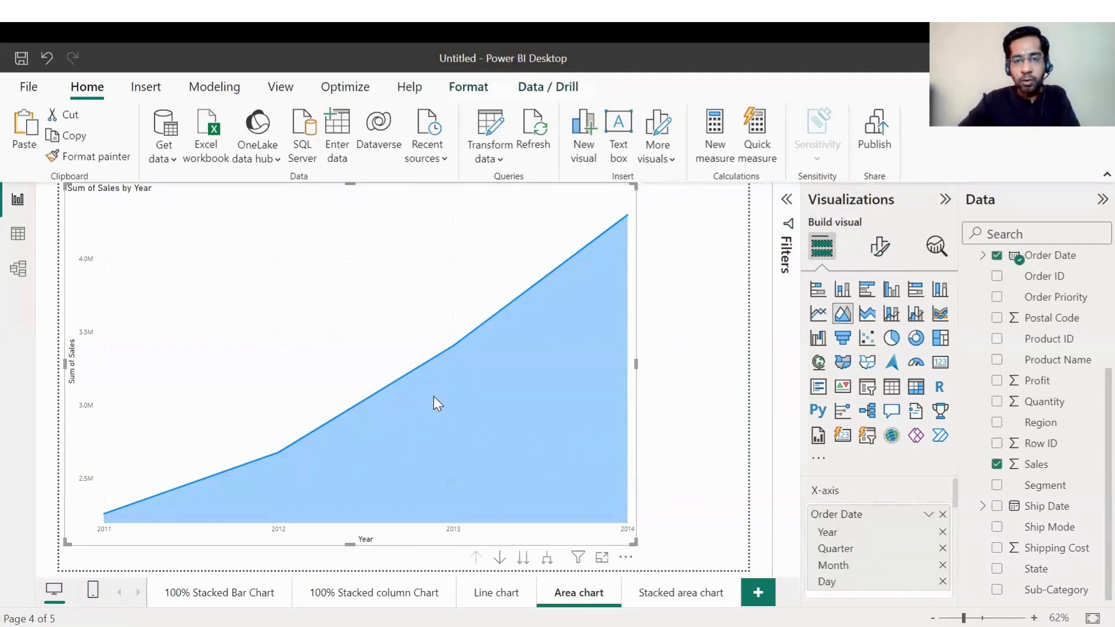
click(880, 248)
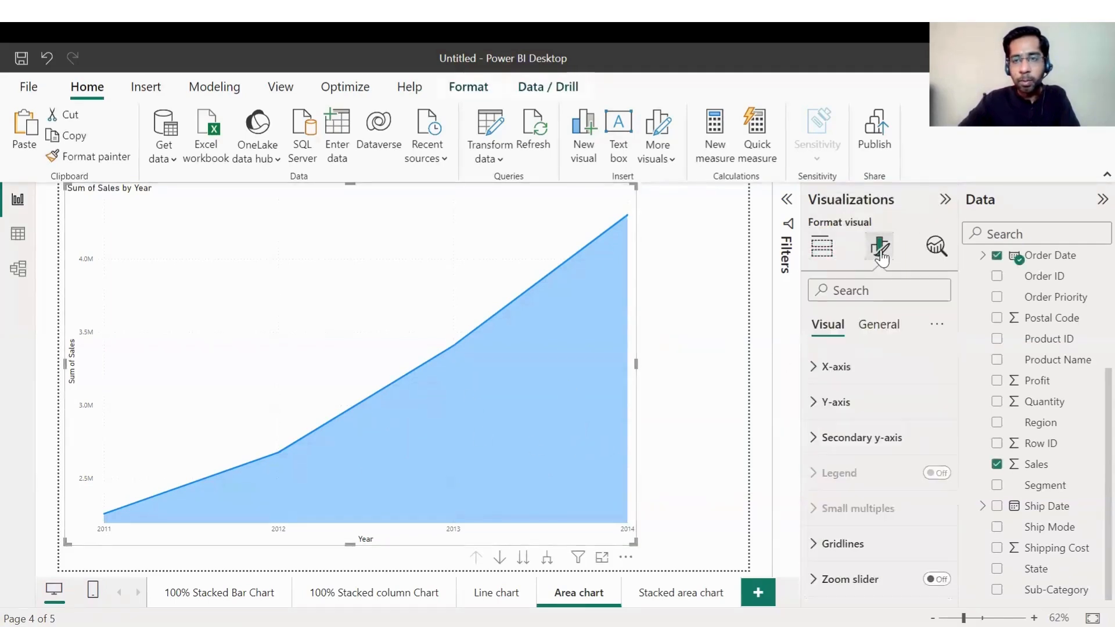
scroll(882, 388, down, 3)
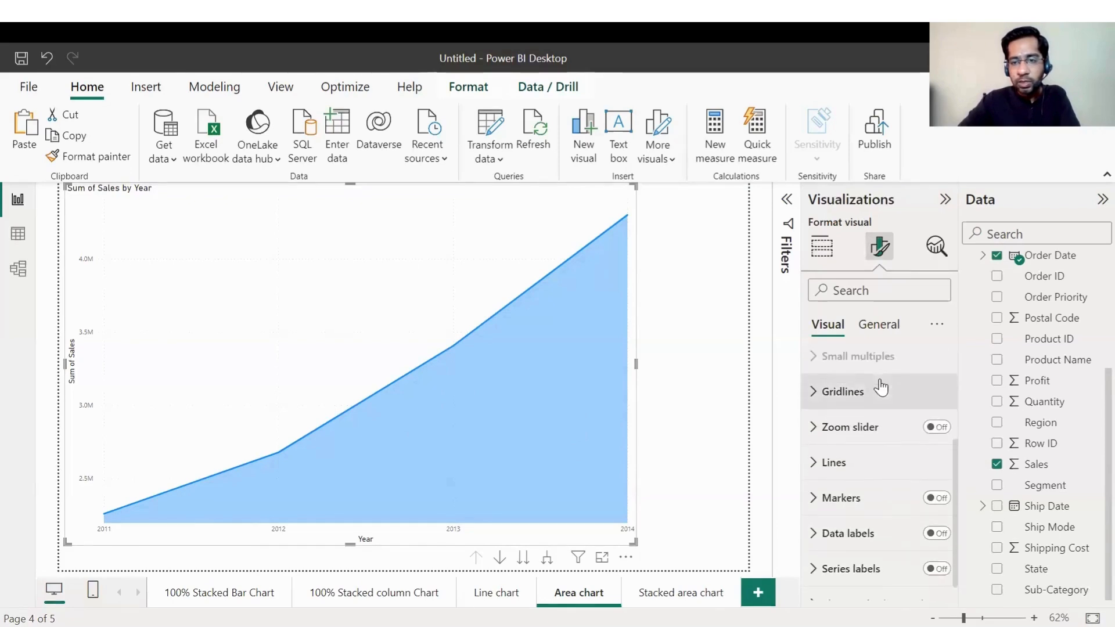
scroll(882, 388, down, 1)
click(938, 513)
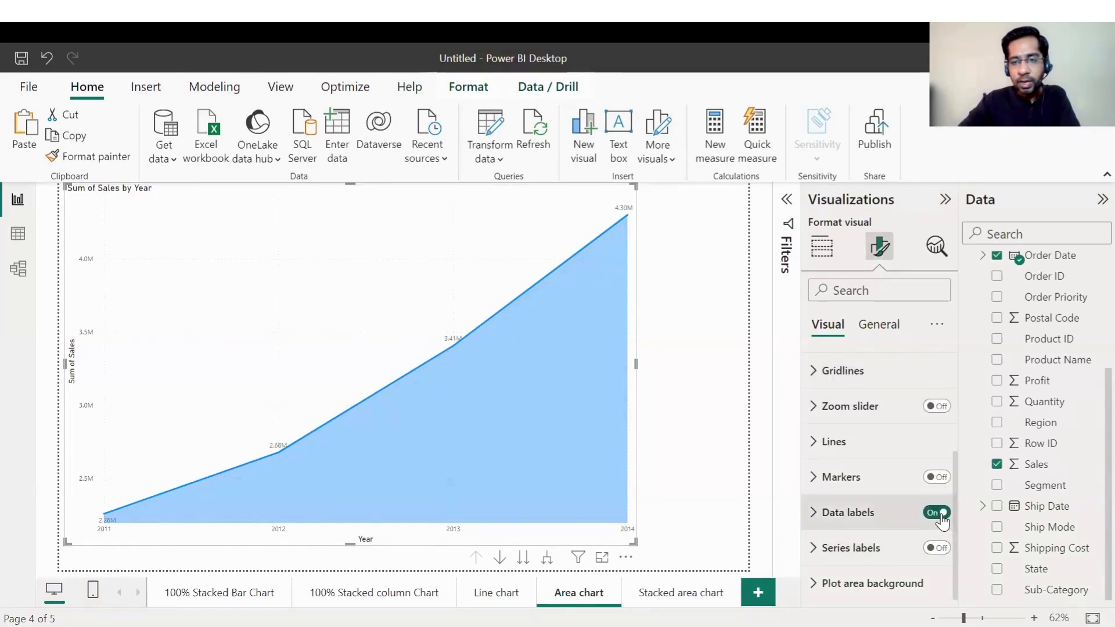
click(937, 478)
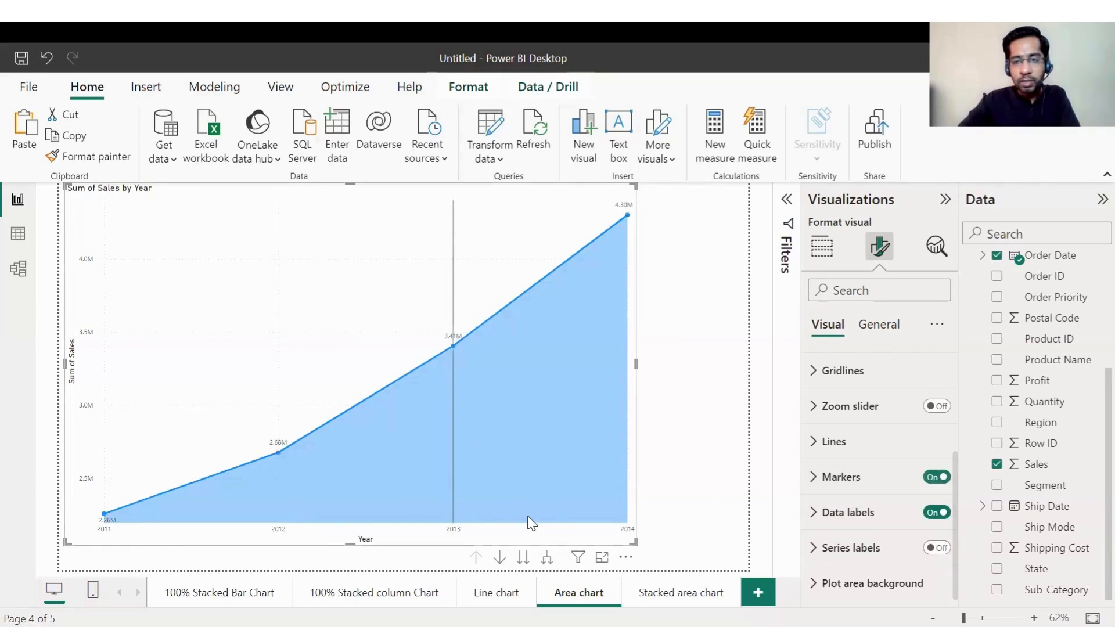
click(700, 341)
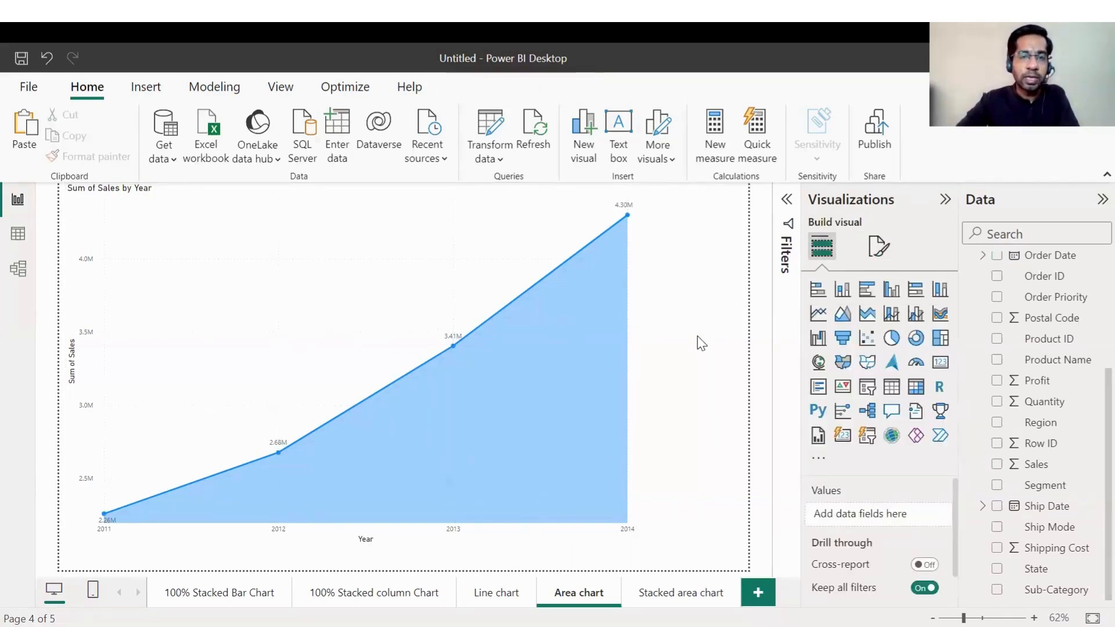
Open the area chart in focus mode and drill down into 2013 to show its sales by quarter
mouse_move(475, 313)
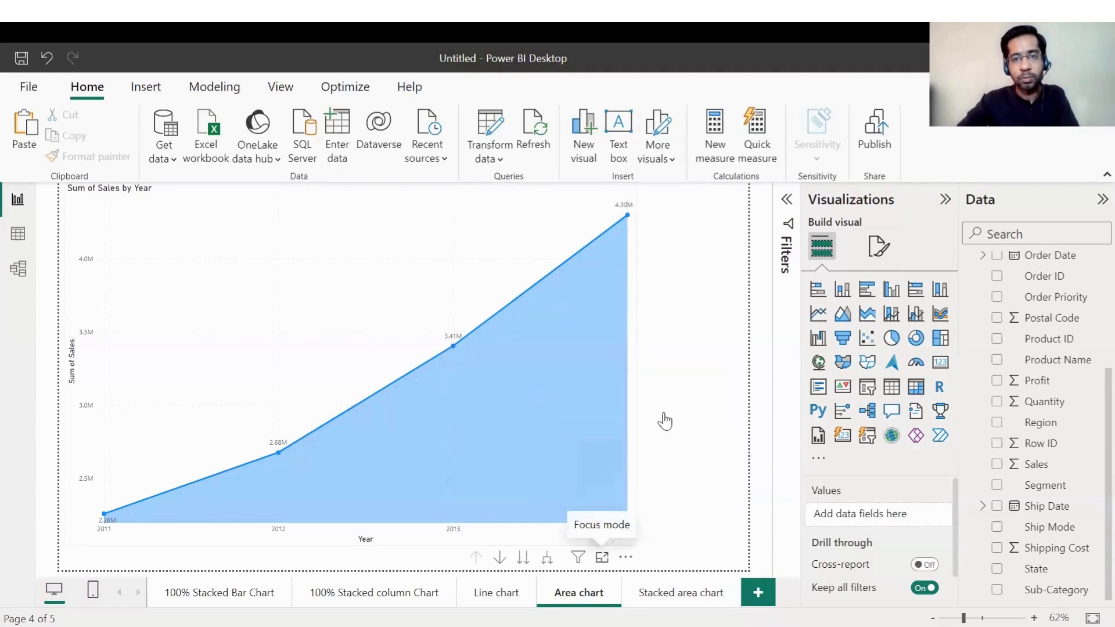
click(602, 556)
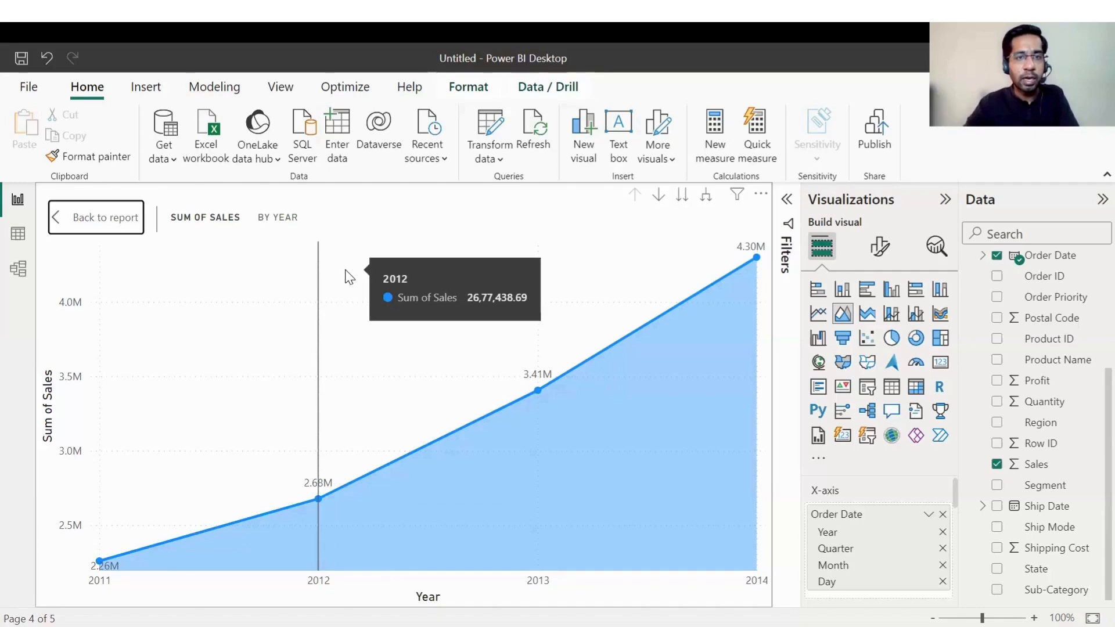
click(660, 198)
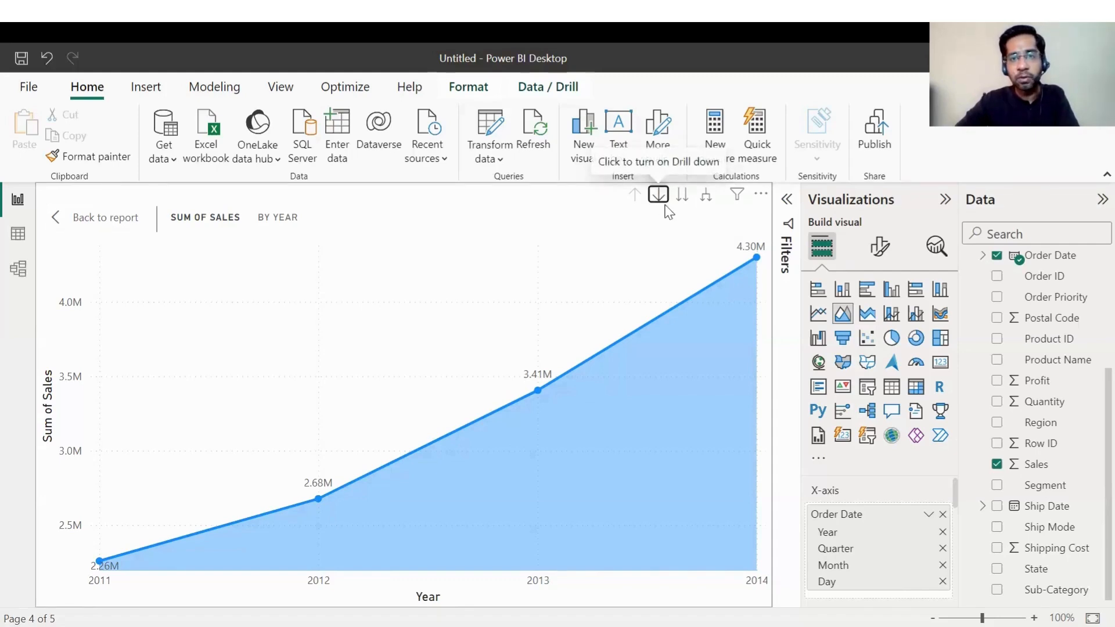
click(533, 388)
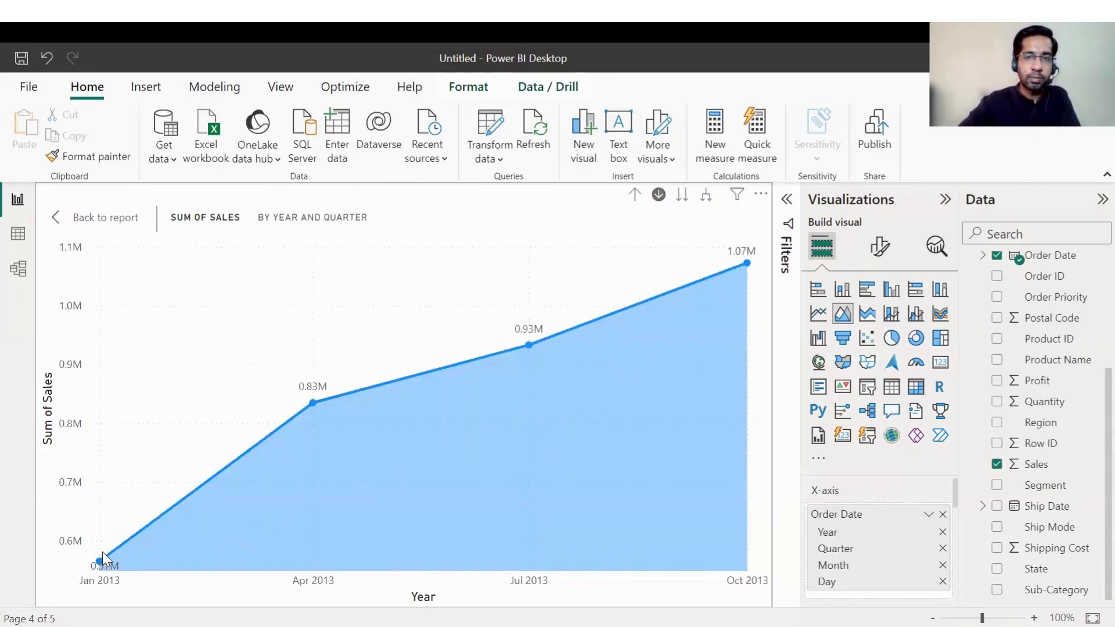
Drill up to the year level, drill down through 2013 and its third quarter to months, and return to the report
click(635, 194)
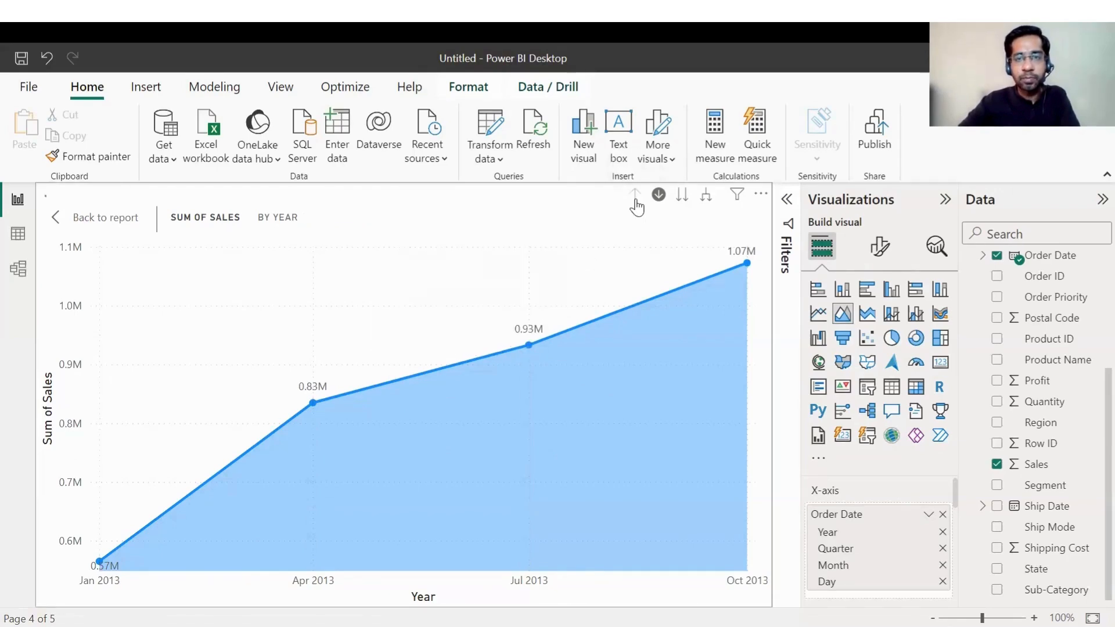
click(446, 299)
click(490, 294)
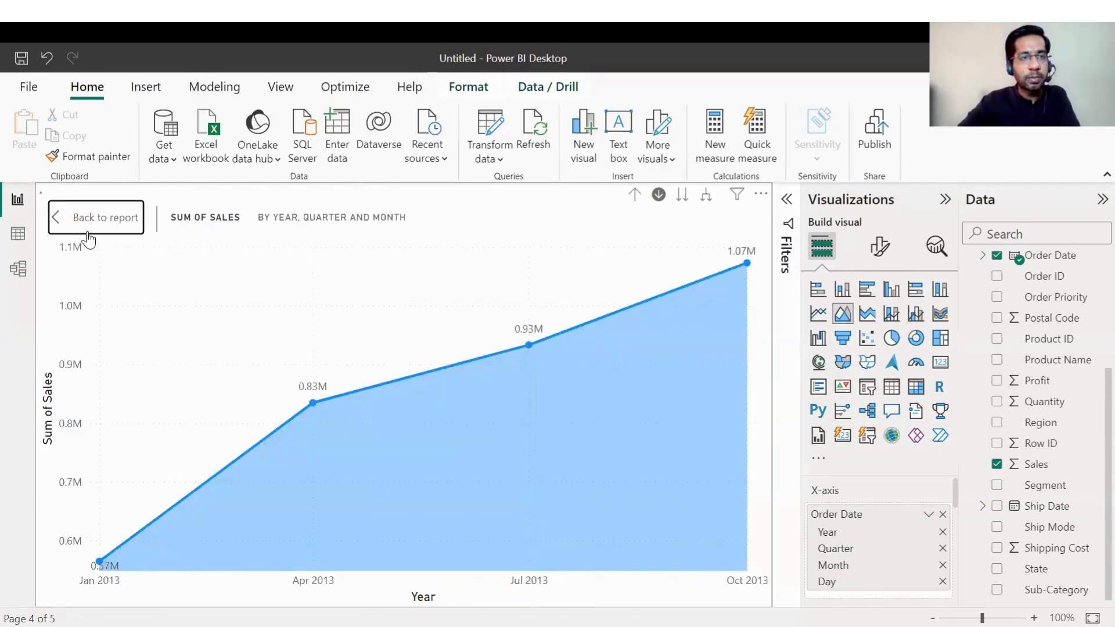
click(88, 227)
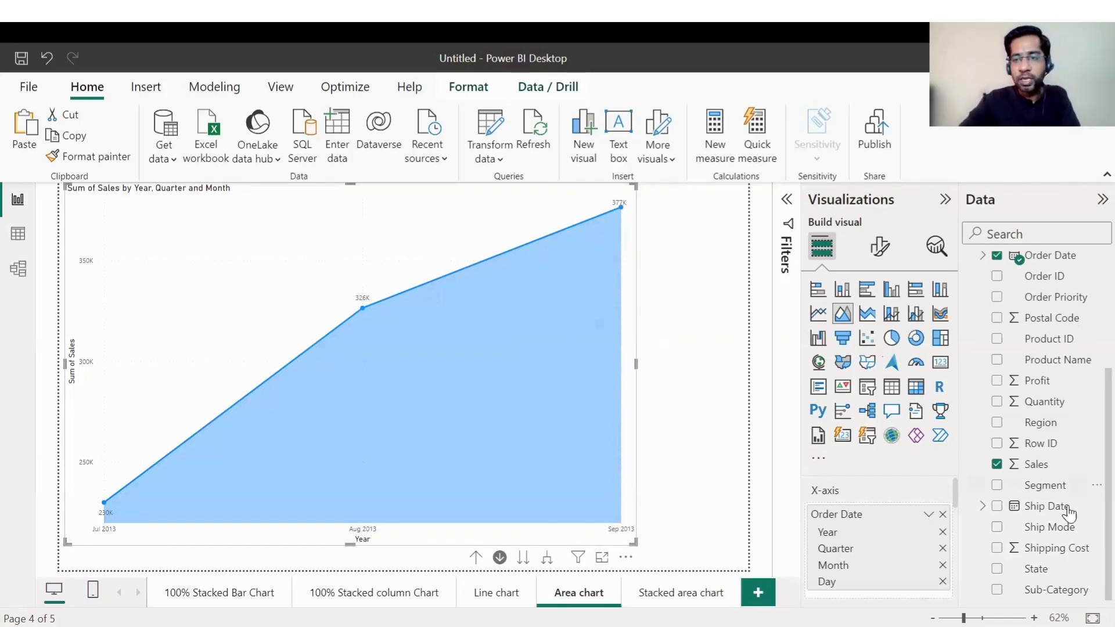
Add the Category field to the area chart to split the sales by product category
scroll(1055, 566, up, 3)
scroll(1056, 570, up, 1)
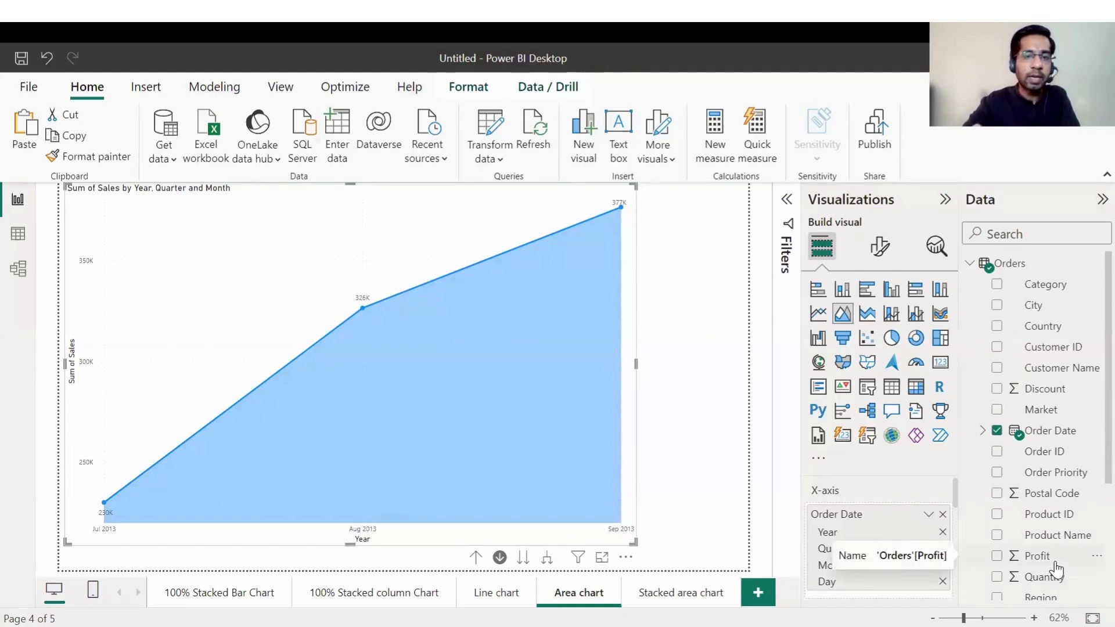
click(1041, 284)
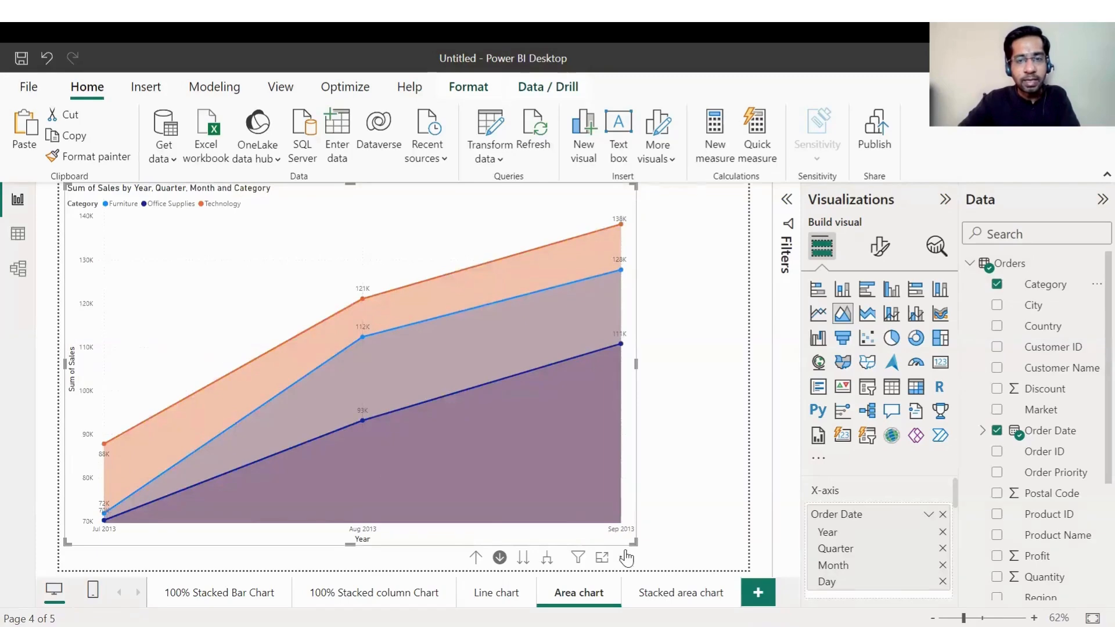
View the category-split area chart in focus mode to read its July 2013 sales, and return to the report
click(602, 558)
mouse_move(476, 466)
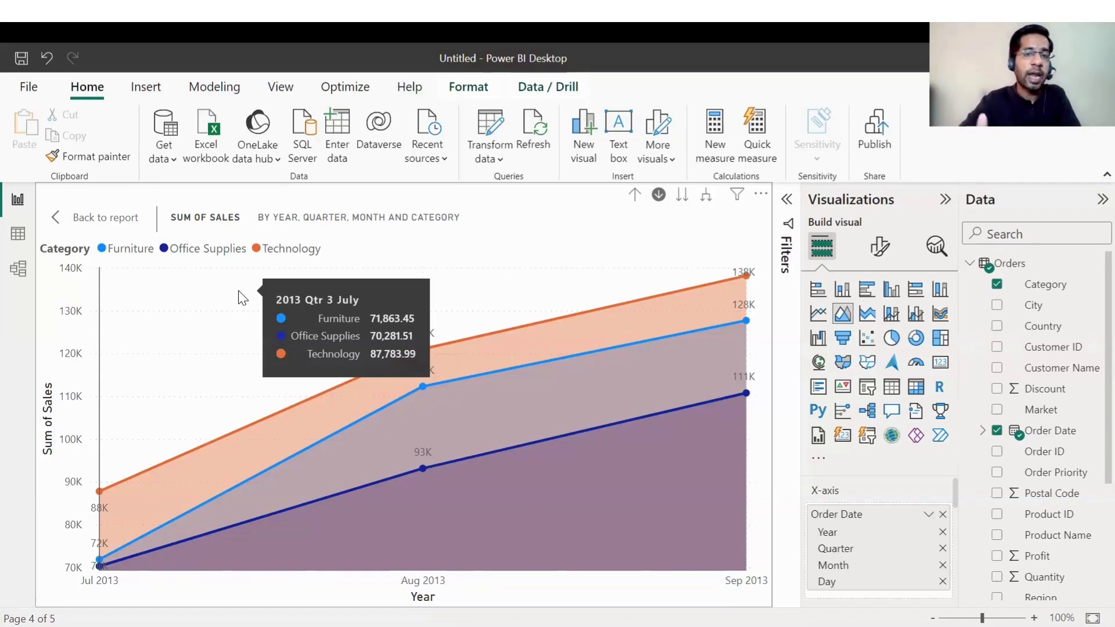
click(63, 211)
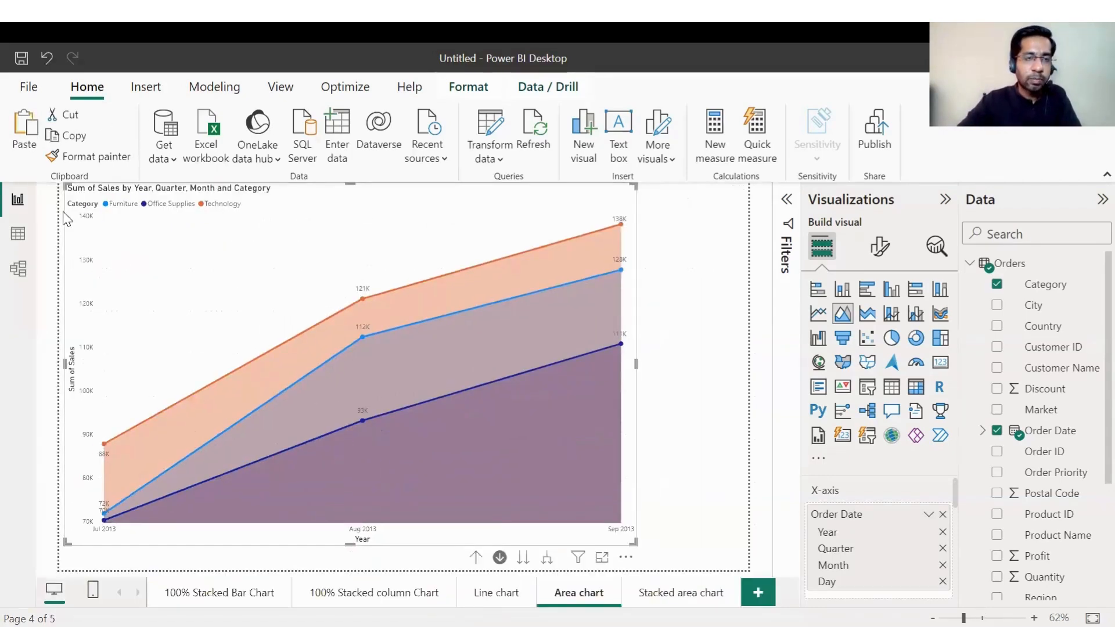
On the Stacked area chart page, delete the existing chart and insert an empty stacked area chart enlarged across most of the canvas
click(689, 598)
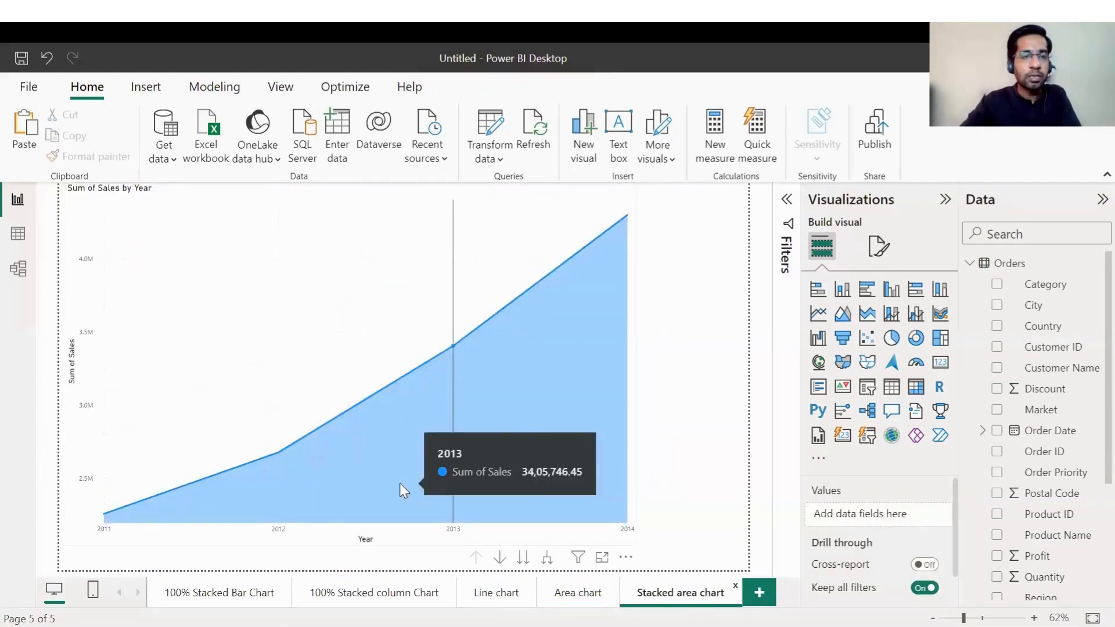
click(345, 332)
key(Delete)
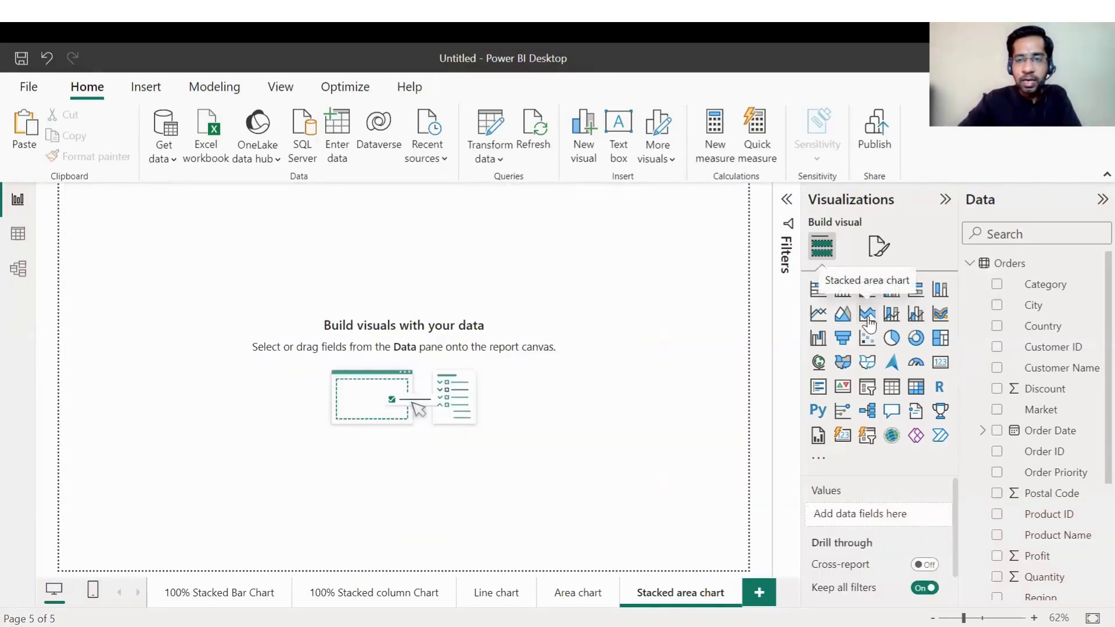
drag(214, 329, 642, 567)
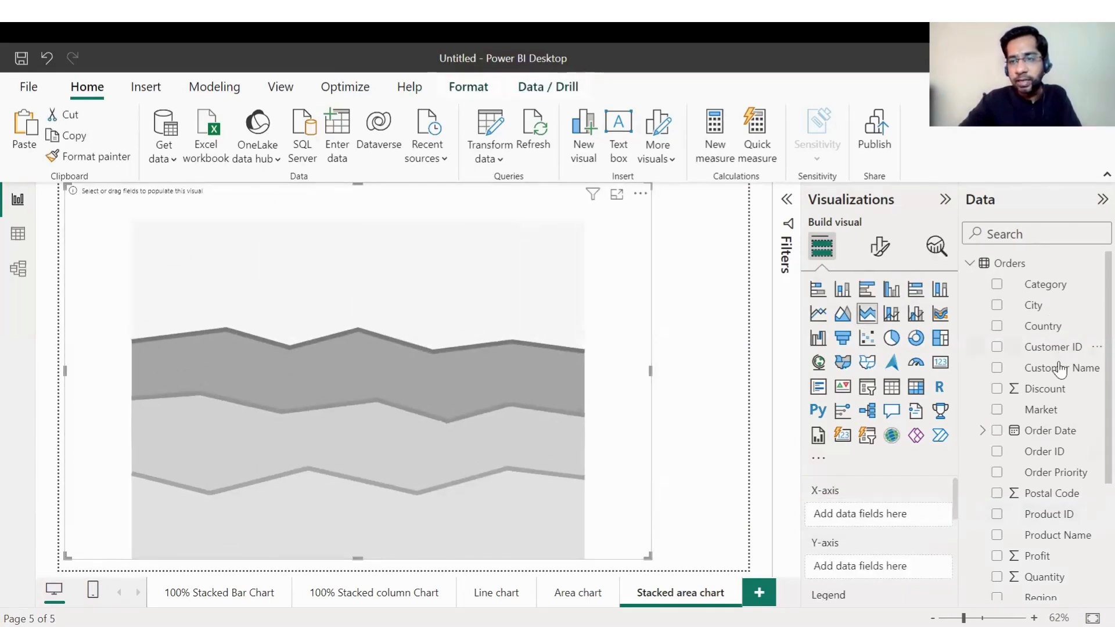
Assign Order Date to the stacked area chart's X-axis, Sales to its Y-axis and Category to its legend
drag(1050, 430, 884, 523)
scroll(1043, 383, down, 3)
scroll(903, 503, down, 3)
drag(1050, 471, 902, 515)
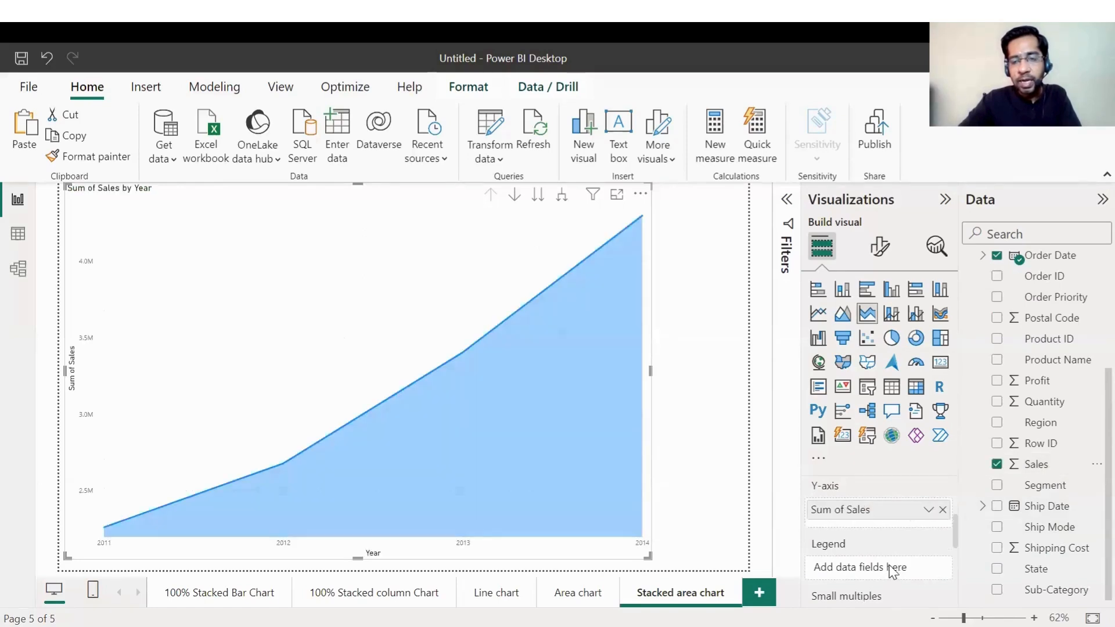
scroll(1034, 520, up, 5)
drag(1050, 296, 923, 566)
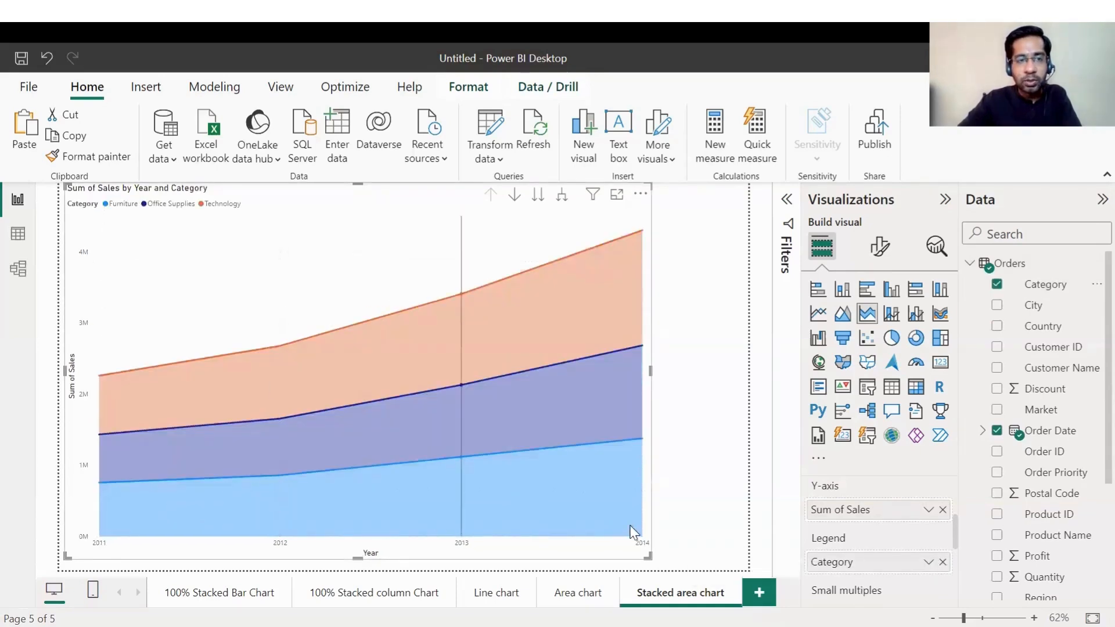
Reopen the Area chart page's visual in focus mode to examine its September 2013 category values, and return to the report
click(582, 593)
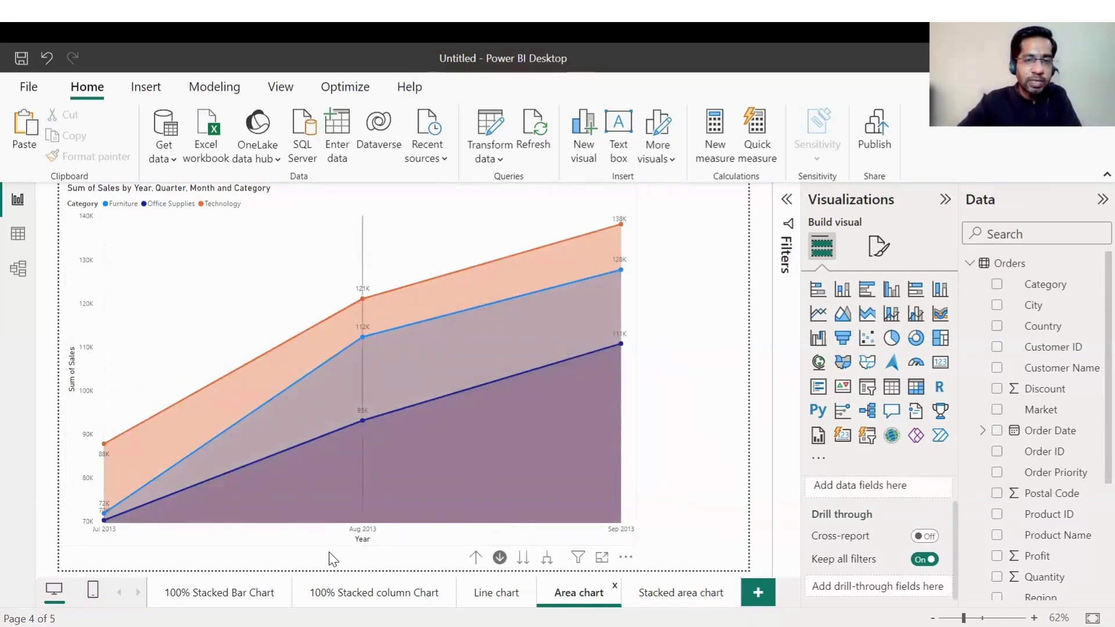
click(603, 562)
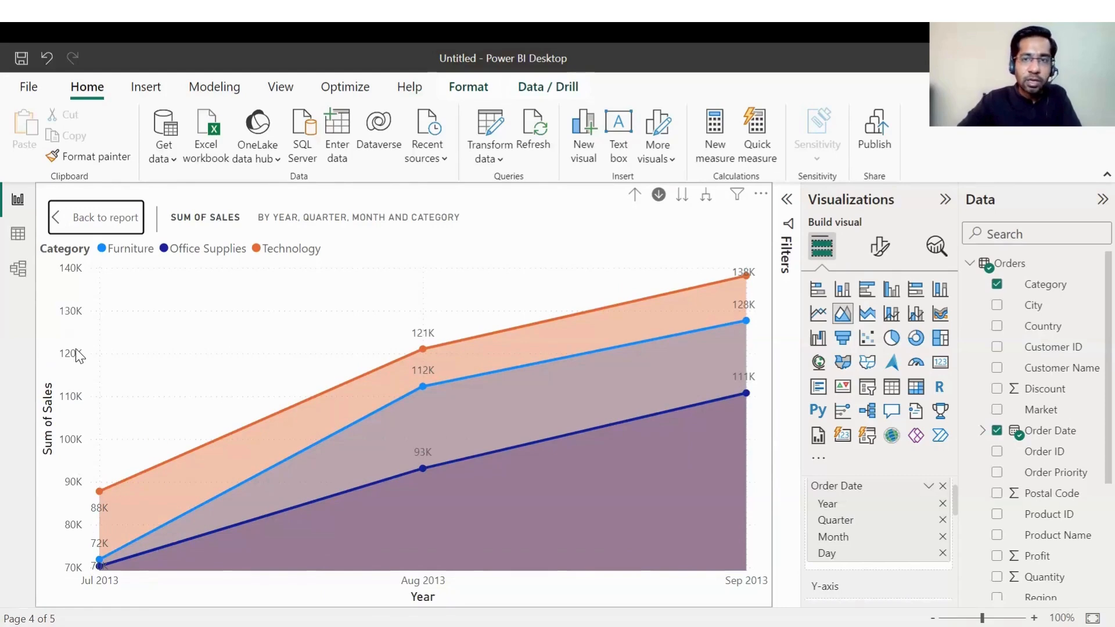
mouse_move(692, 298)
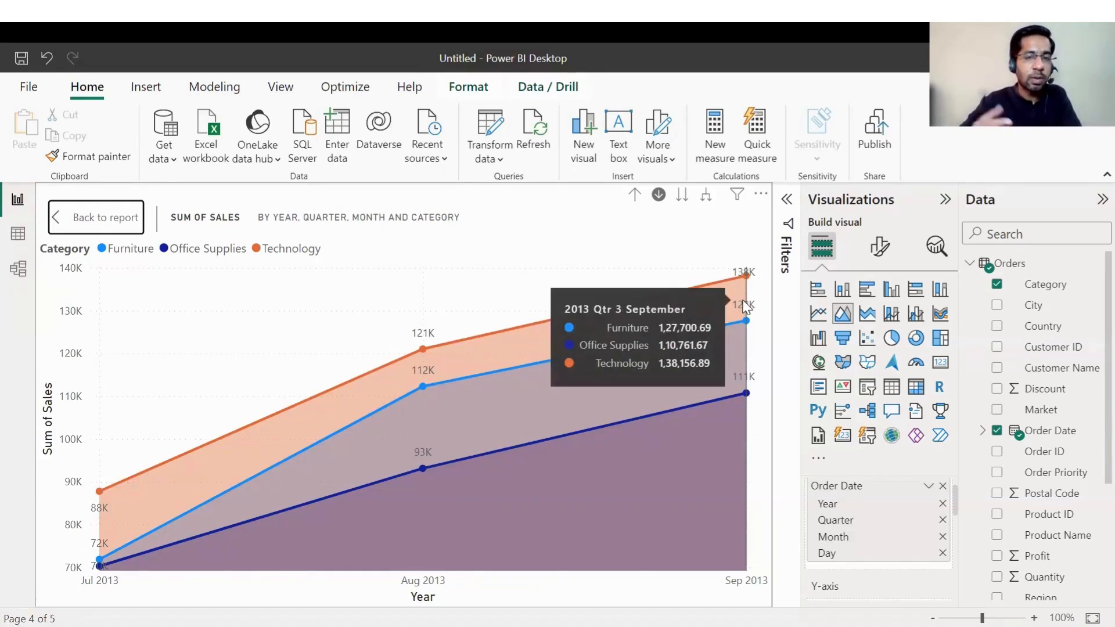
click(102, 221)
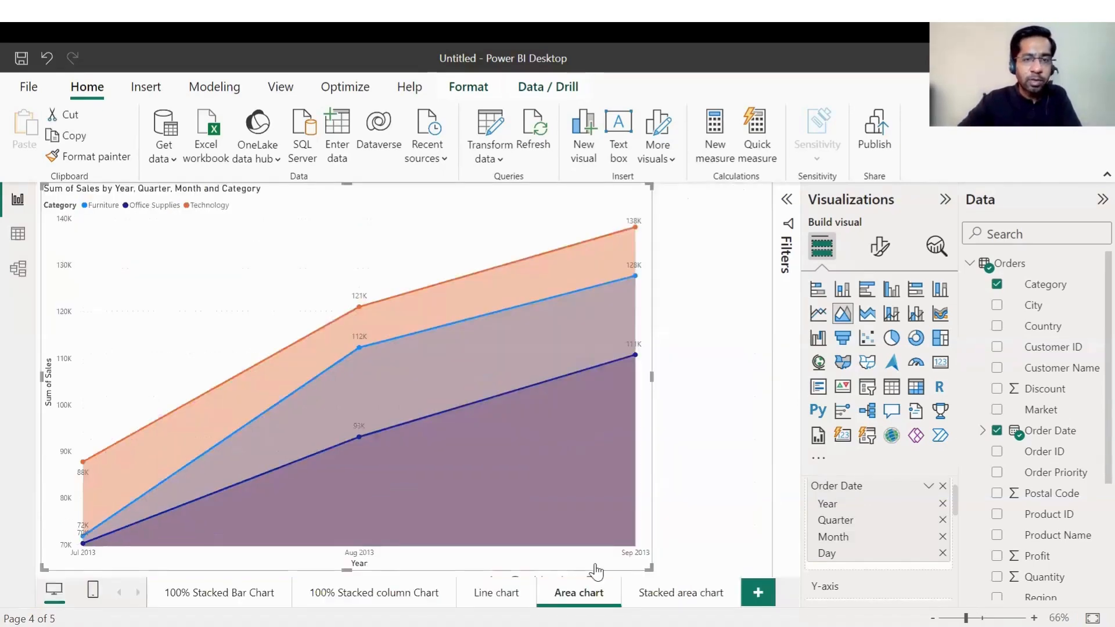
Open the stacked area chart in focus mode and examine the category sales across the years for comparison with the area chart
click(649, 595)
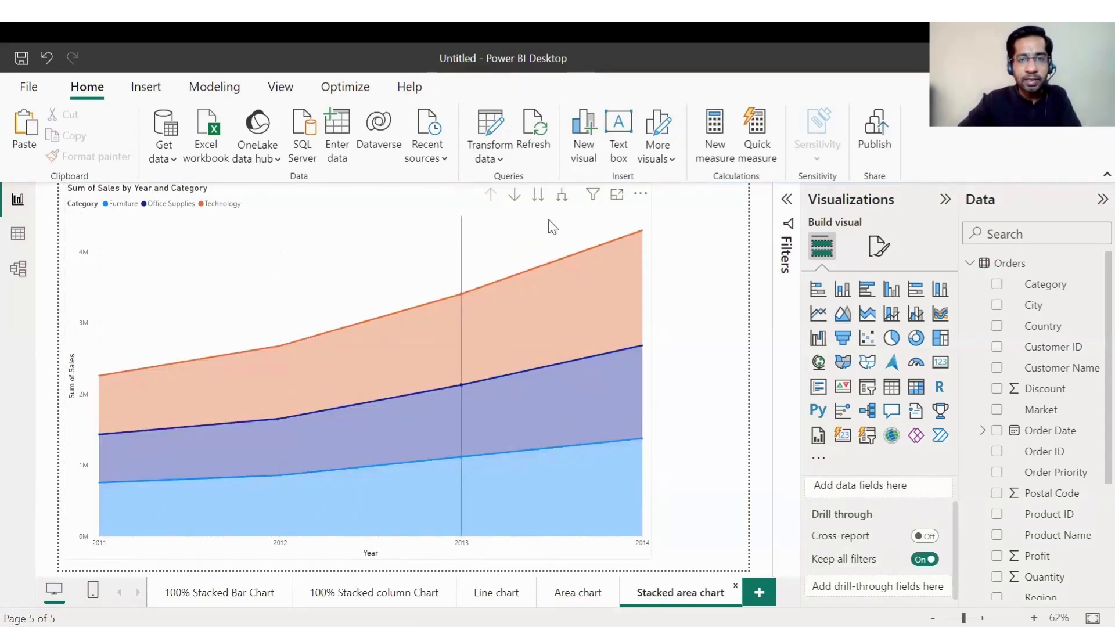
click(617, 195)
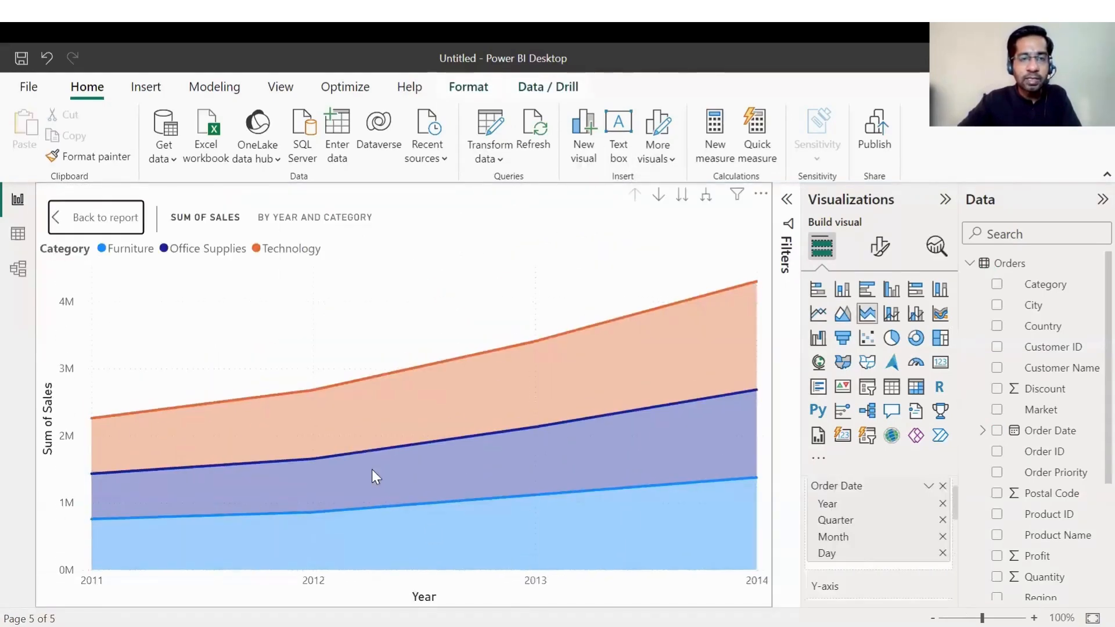
mouse_move(98, 405)
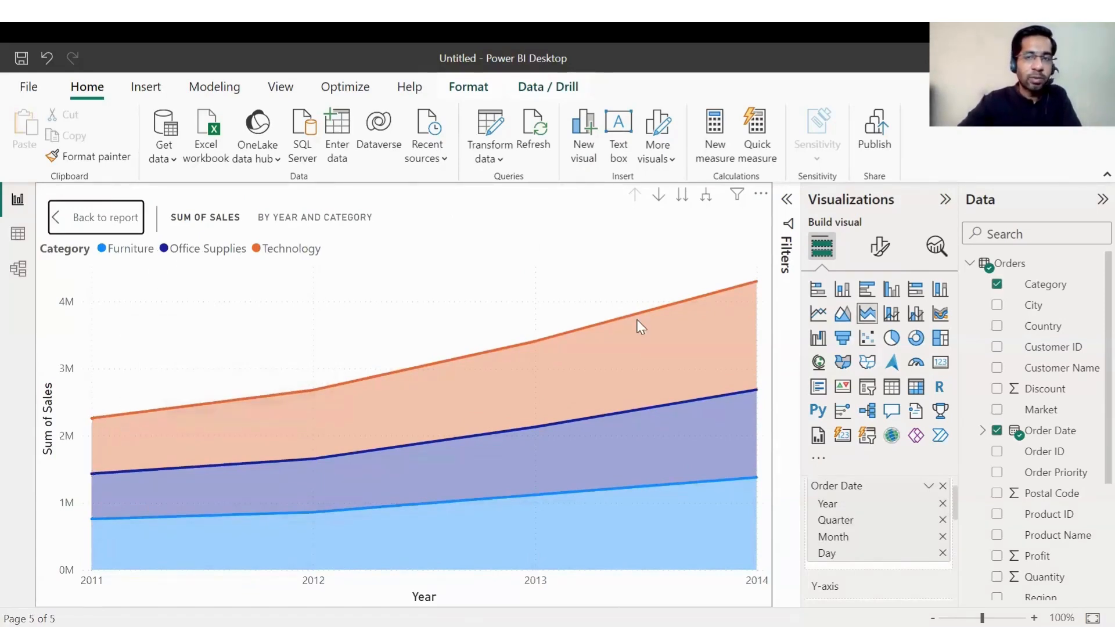
mouse_move(758, 277)
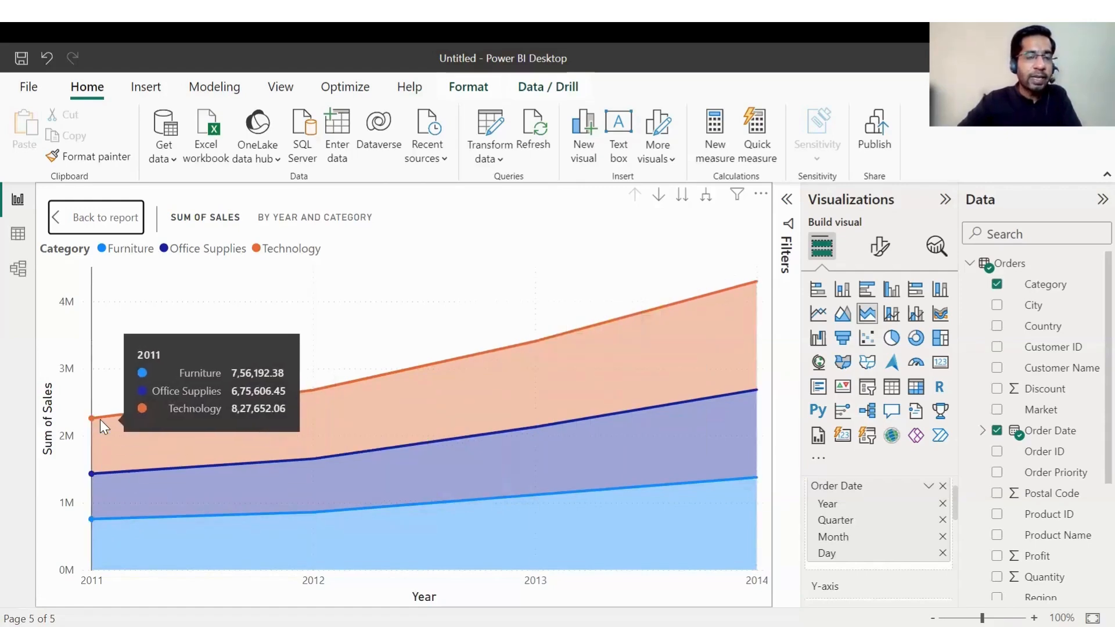
mouse_move(556, 290)
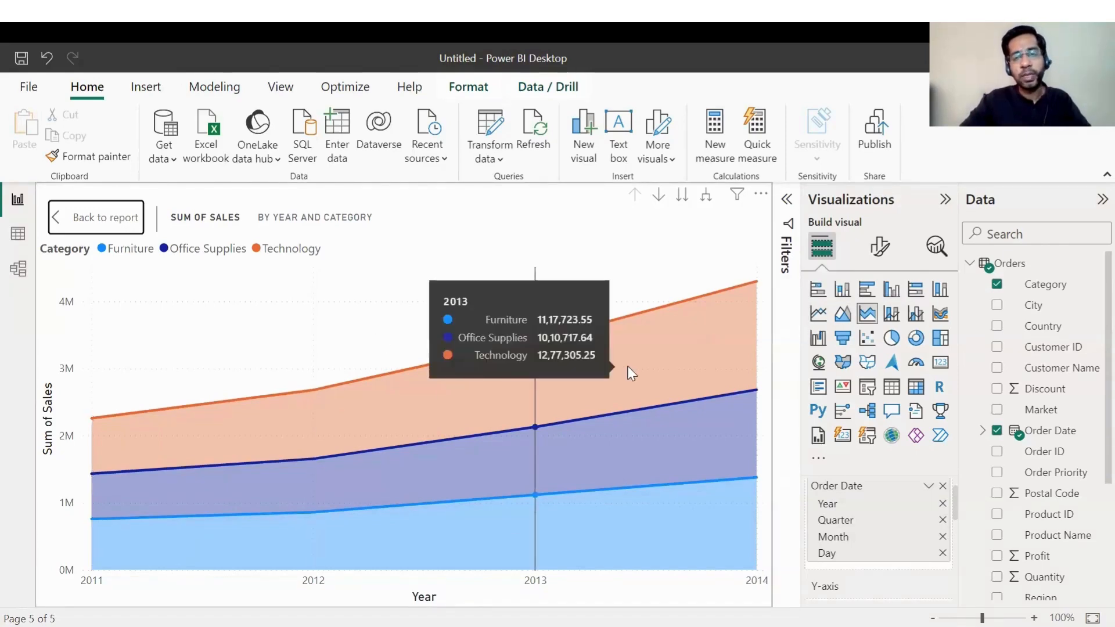
Turn on markers, data labels and total labels for the stacked area chart, and return to its field setup
click(881, 249)
scroll(867, 423, down, 3)
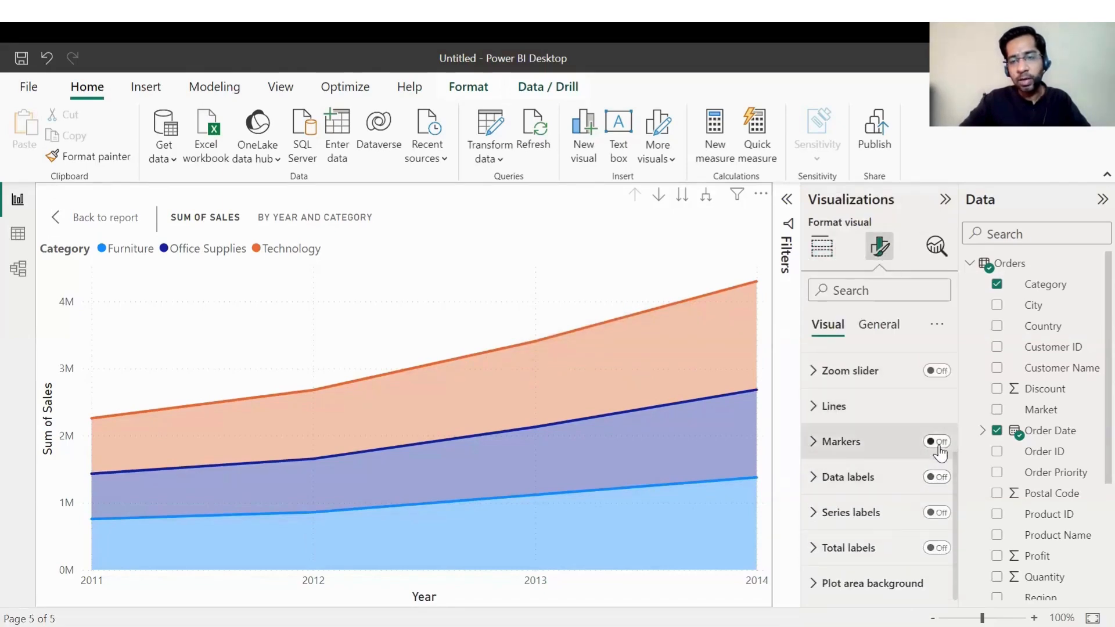
click(936, 442)
click(933, 483)
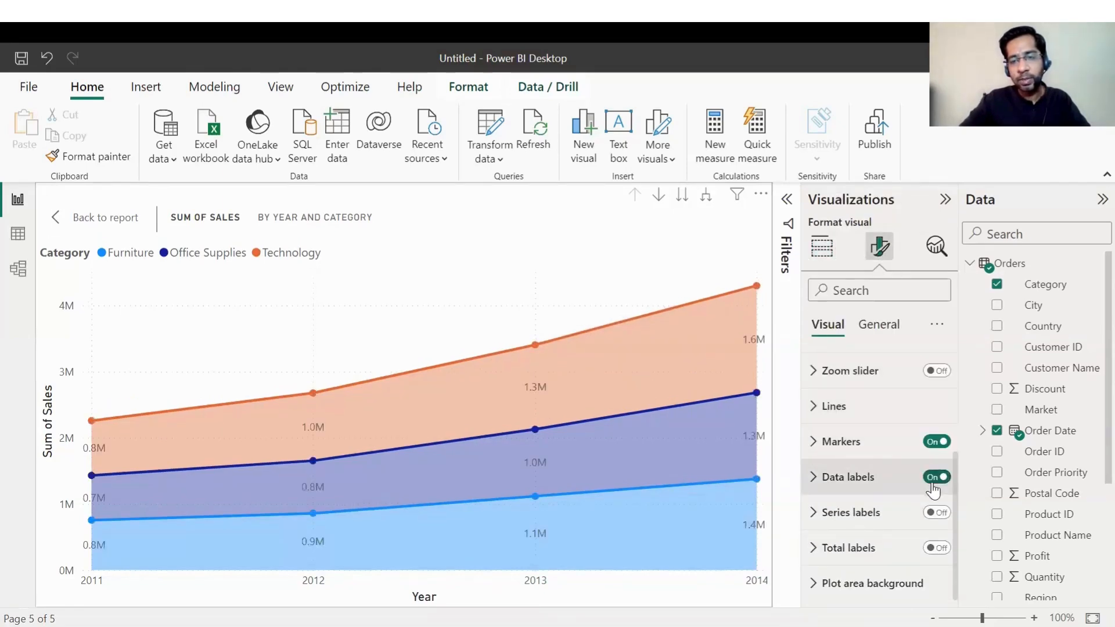
click(938, 548)
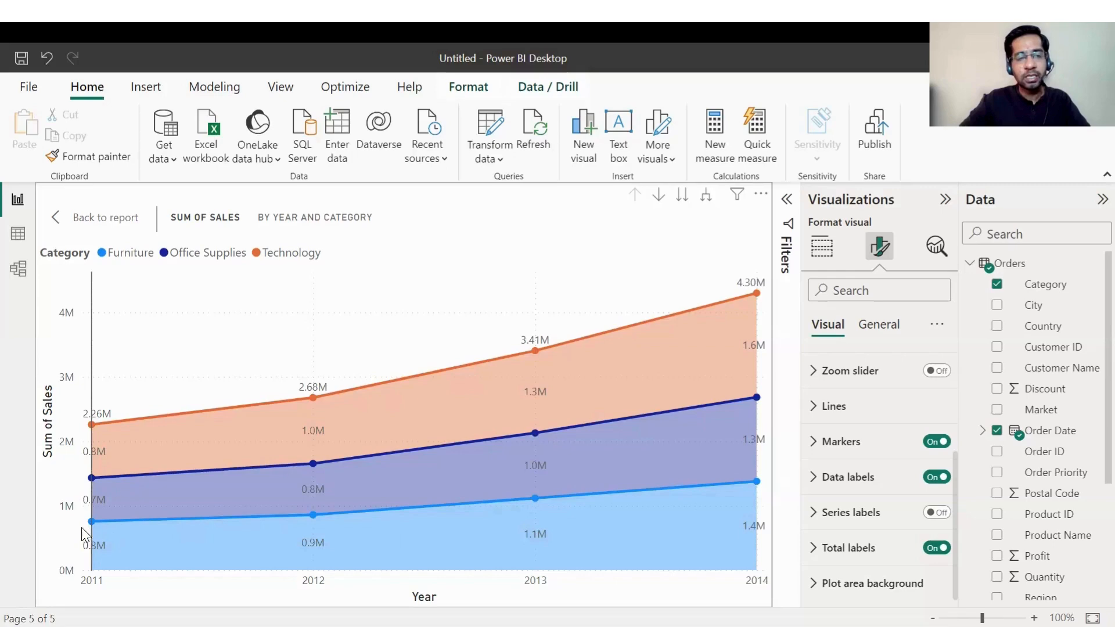
mouse_move(99, 453)
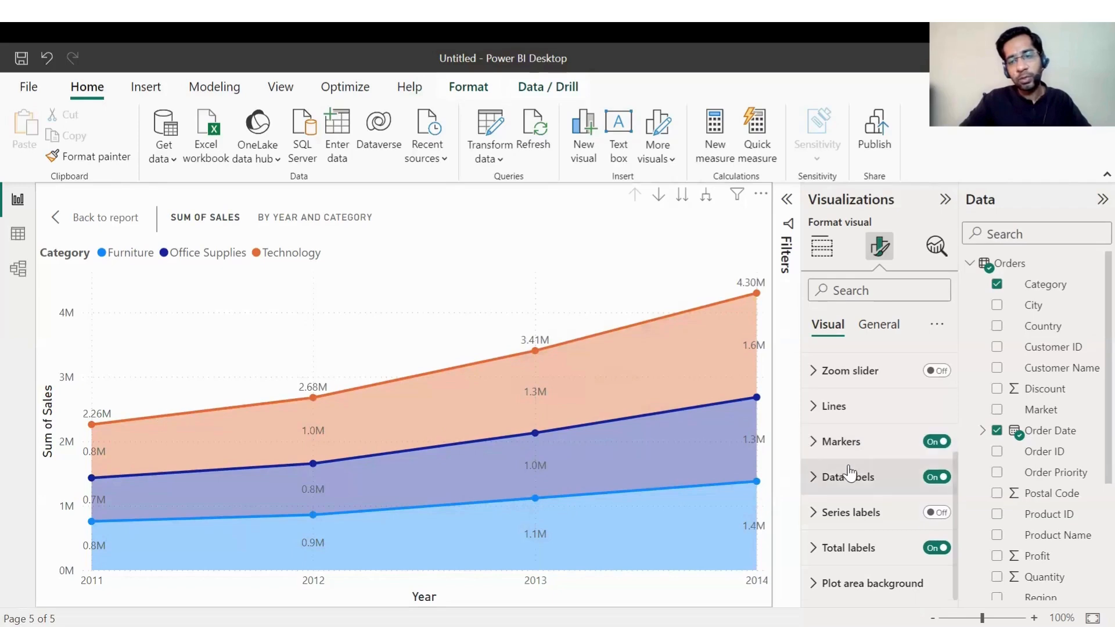
scroll(846, 474, up, 5)
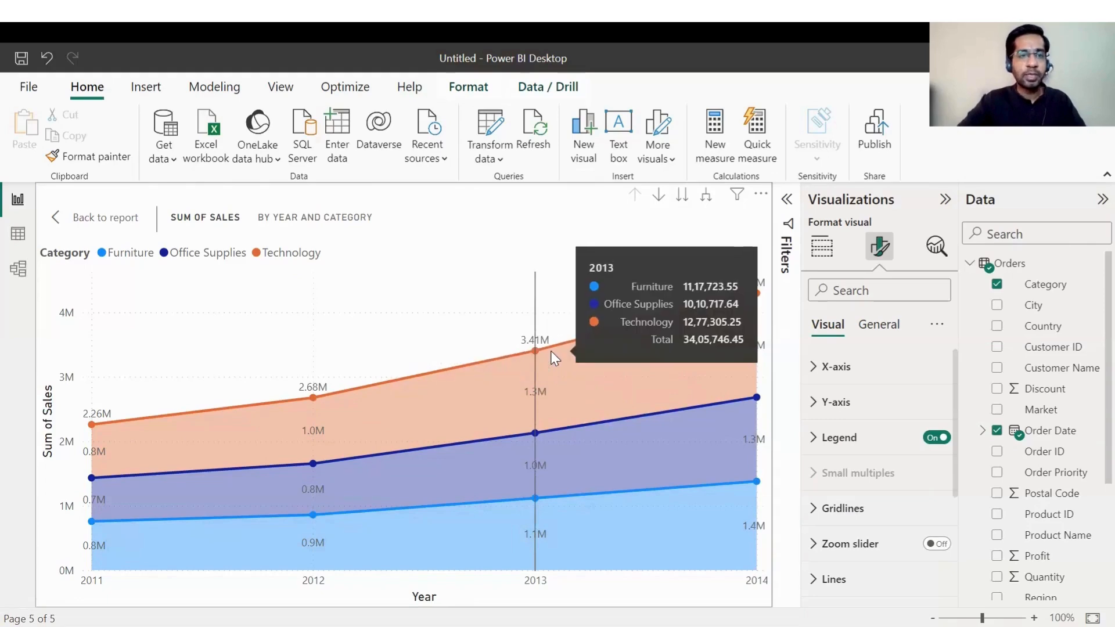
click(831, 260)
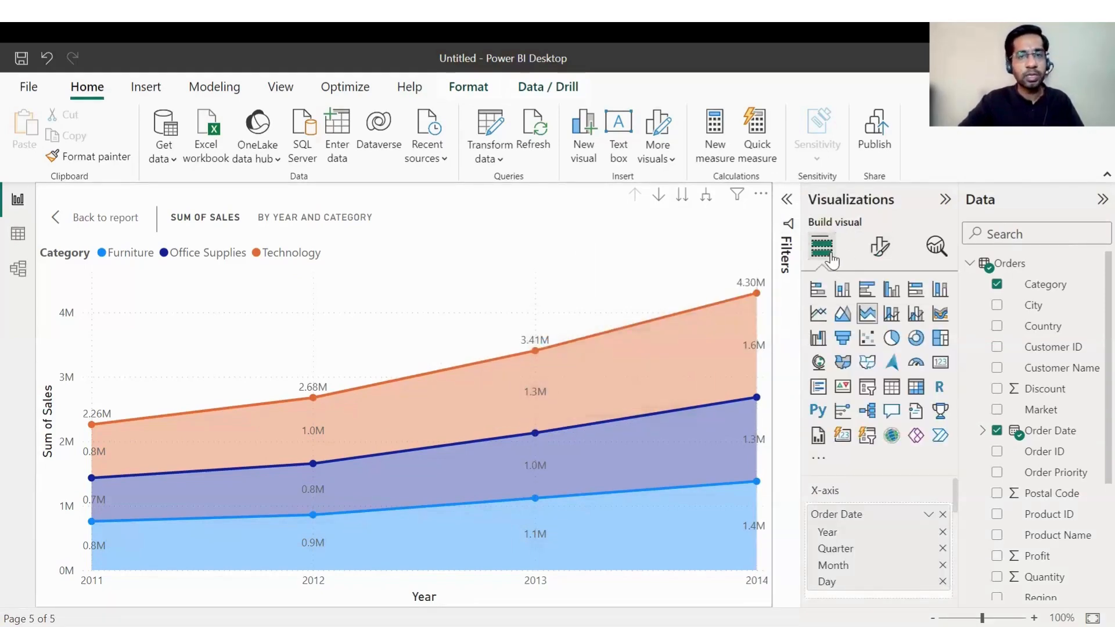